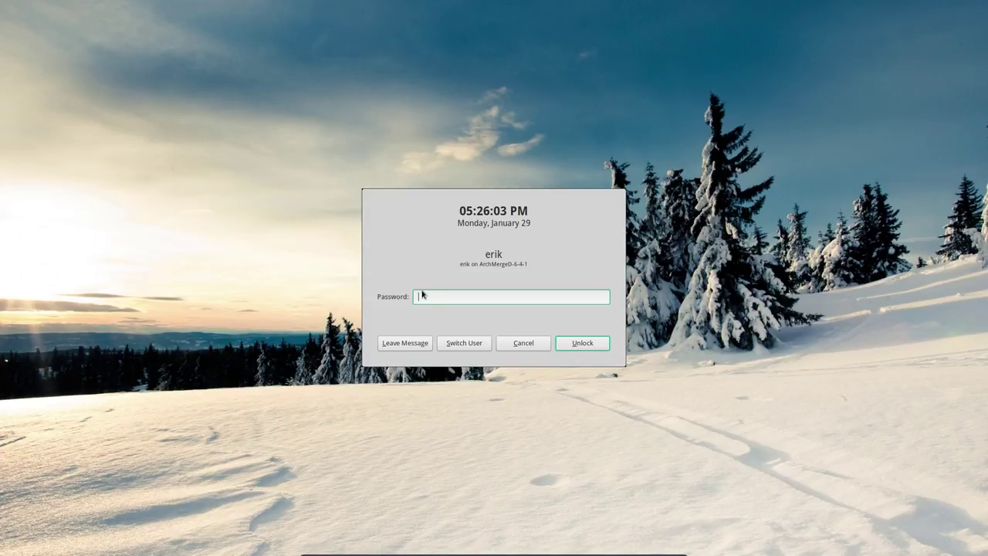
# - Unlock the desktop session with the account password
pyautogui.write('•••')
pyautogui.press('Return')
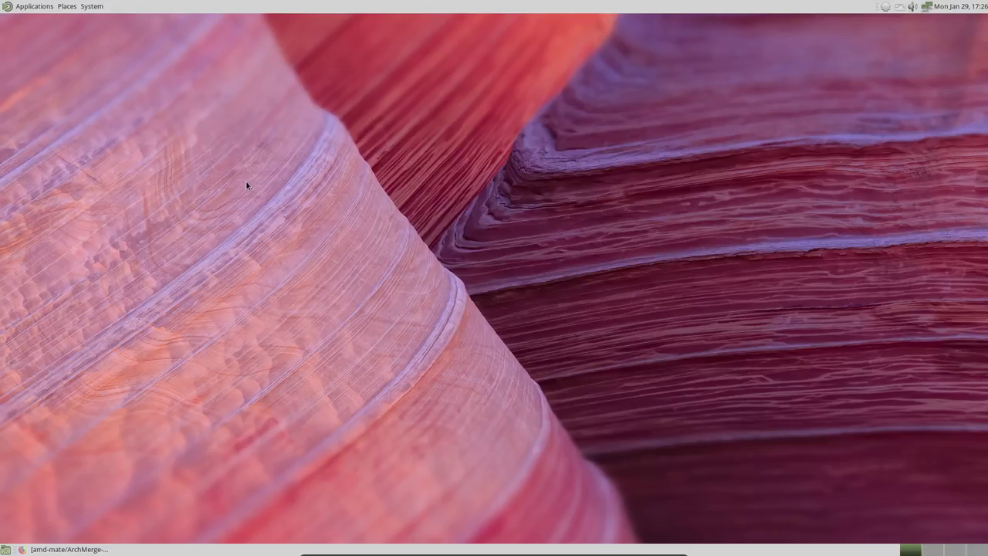
# - Switch the desktop to Variety's next wallpaper
pyautogui.click(900, 7)
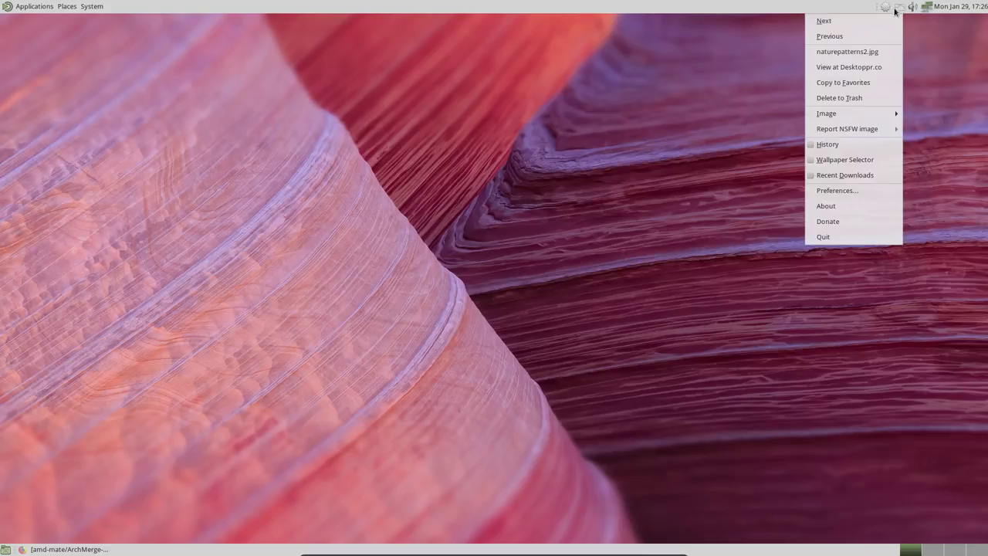
pyautogui.click(864, 23)
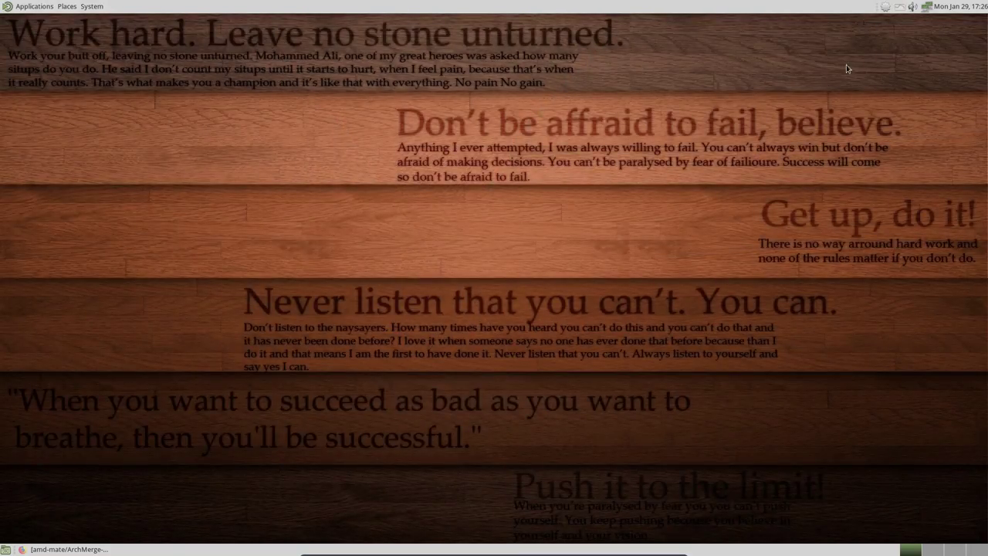
# - Set the red spider emblem image as wallpaper from Variety's wallpaper selector and close the selector
pyautogui.click(901, 7)
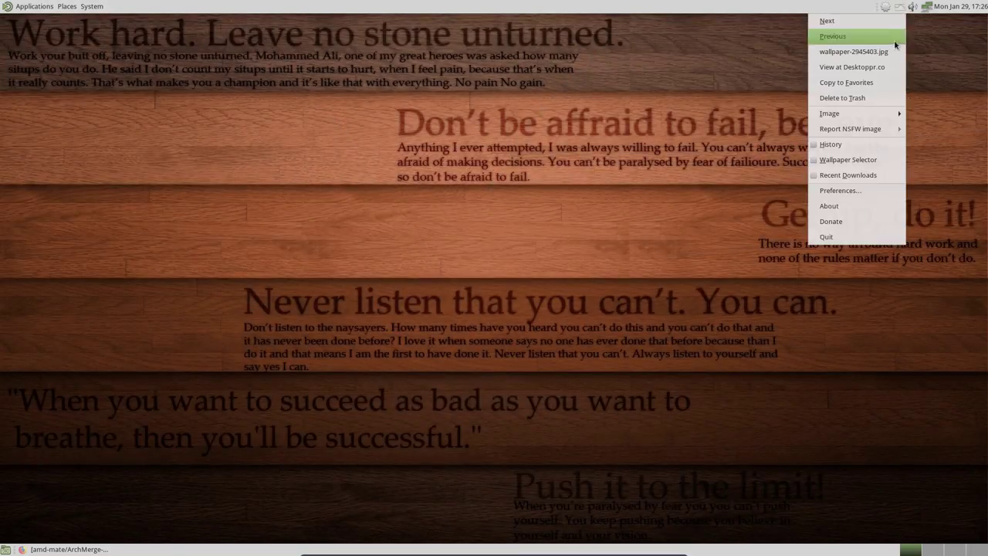
pyautogui.click(853, 160)
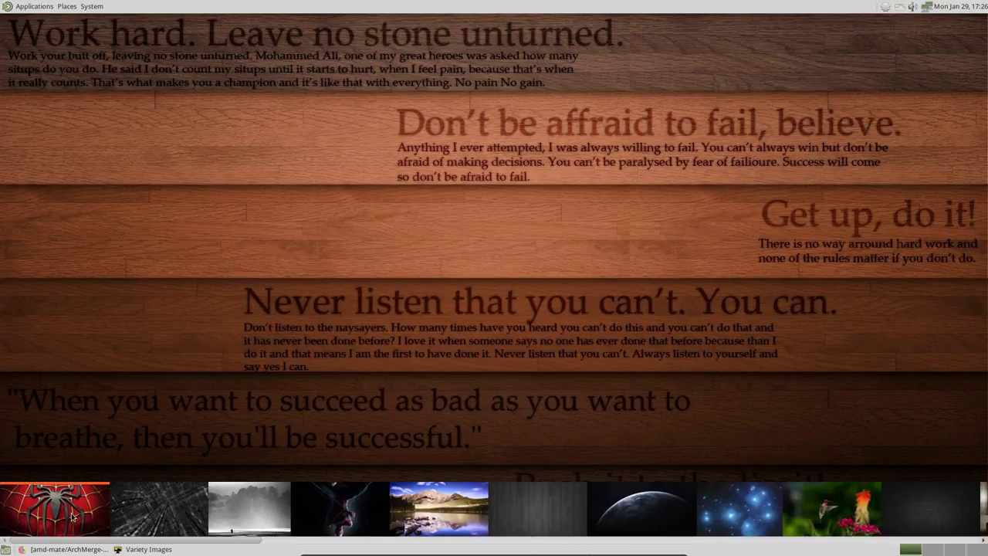
pyautogui.click(104, 500)
pyautogui.rightClick(338, 502)
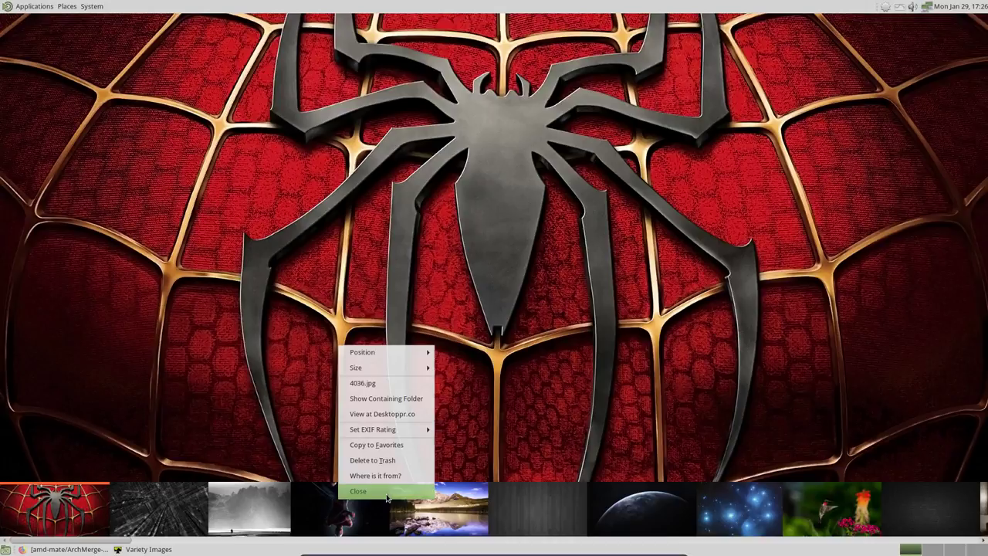
pyautogui.click(387, 495)
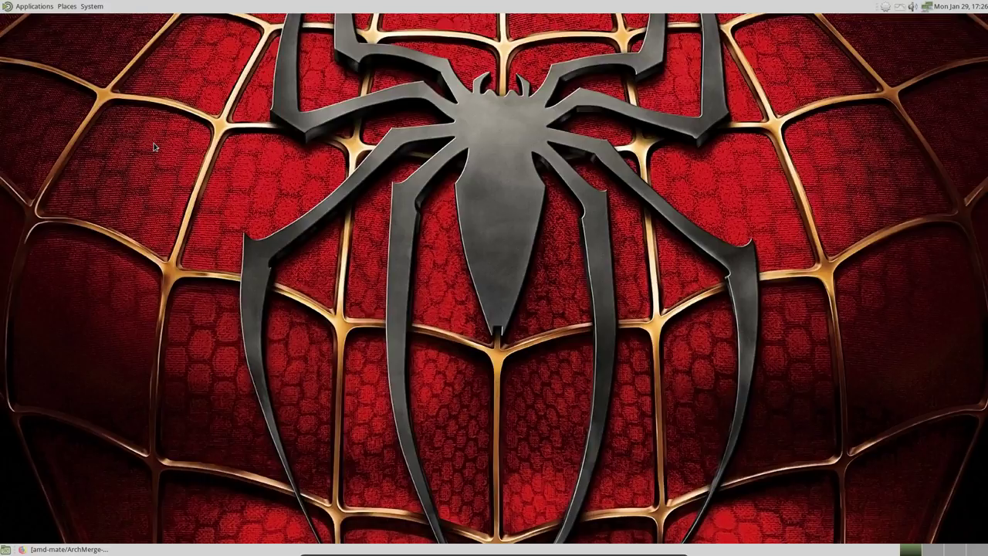
# - Open the MATE Appearance preferences and move their window higher on the desktop
pyautogui.click(29, 8)
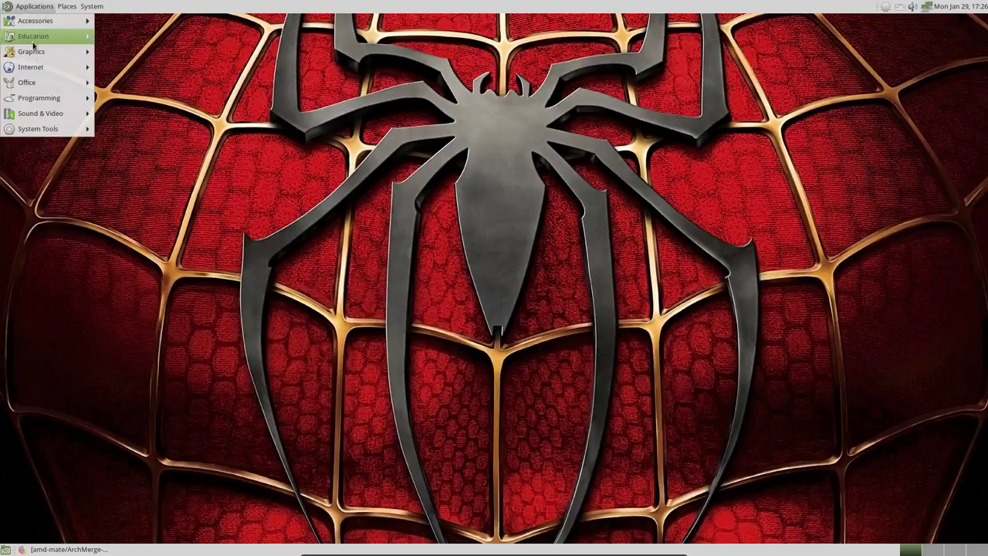
pyautogui.moveTo(67, 6)
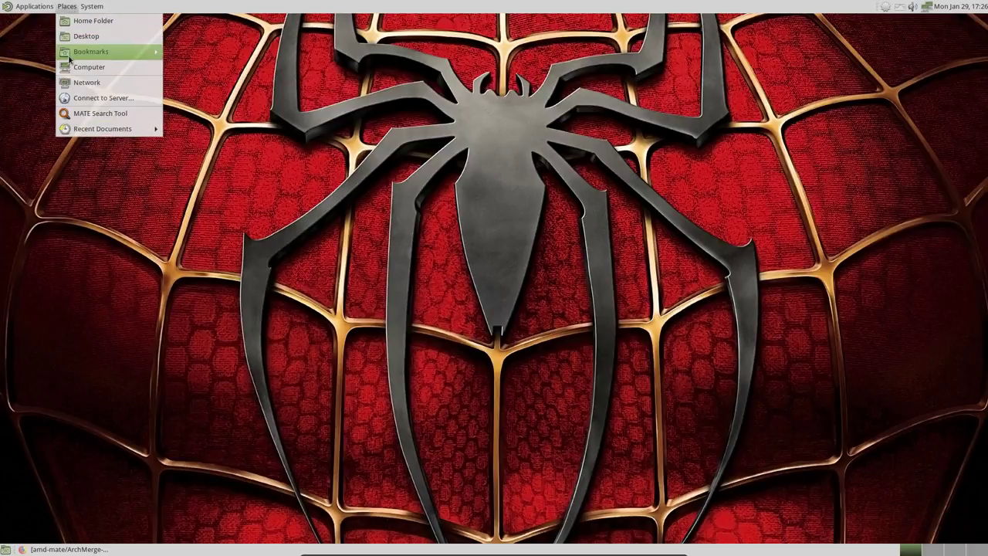
pyautogui.moveTo(103, 135)
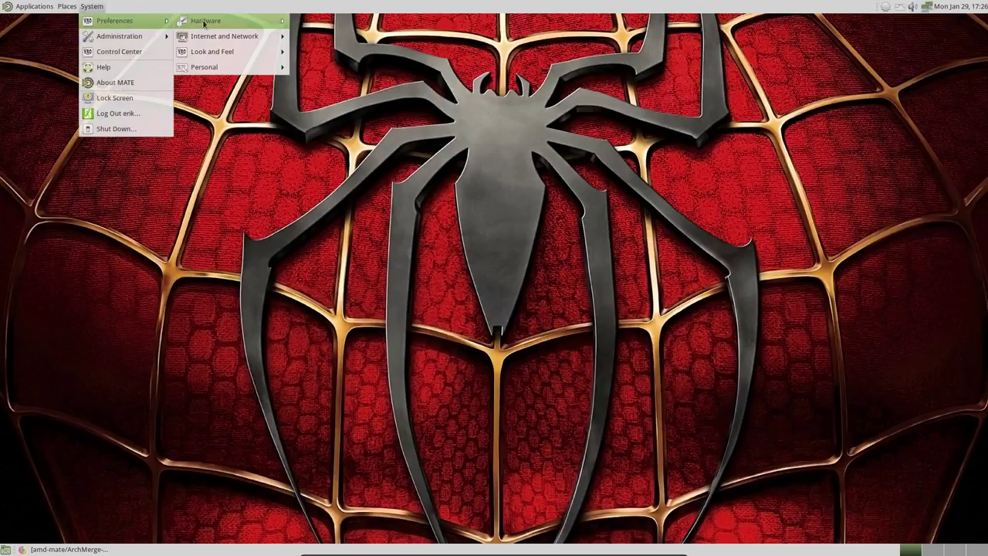
pyautogui.moveTo(251, 26)
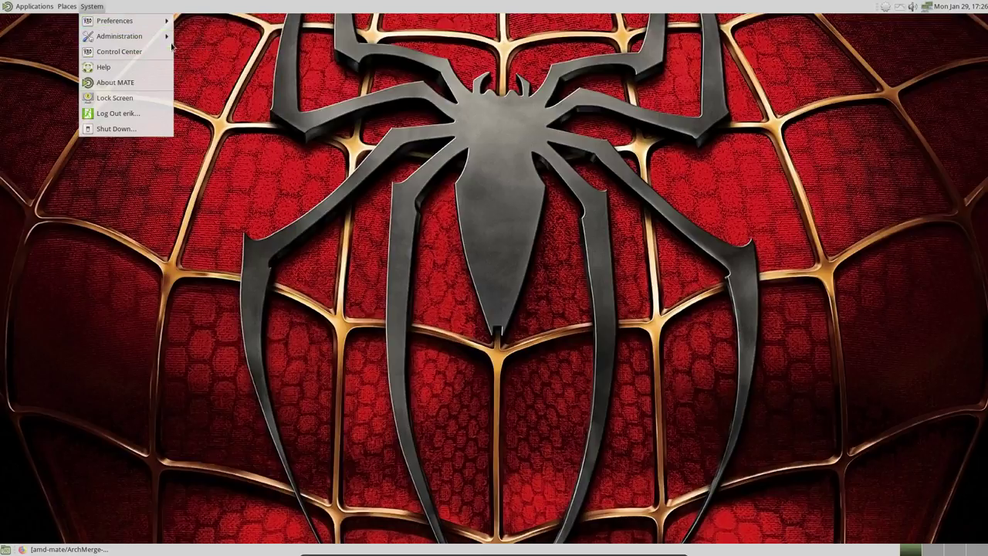
pyautogui.moveTo(224, 51)
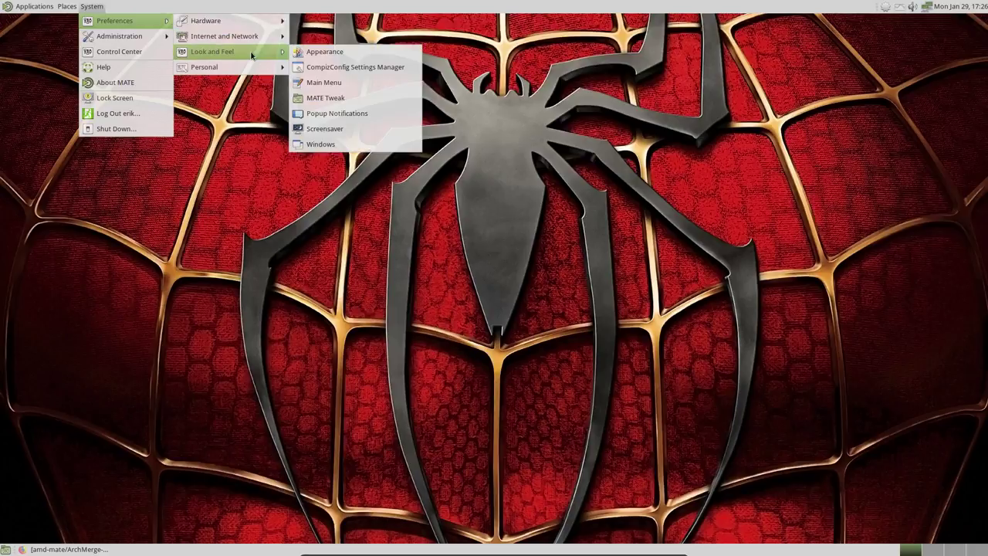
pyautogui.click(329, 54)
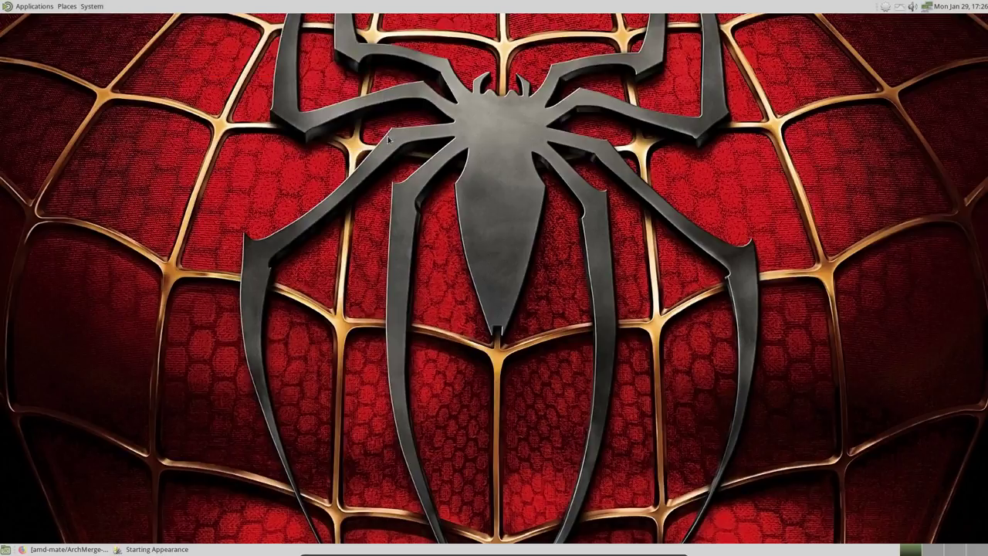
pyautogui.moveTo(479, 135); pyautogui.dragTo(426, 23)
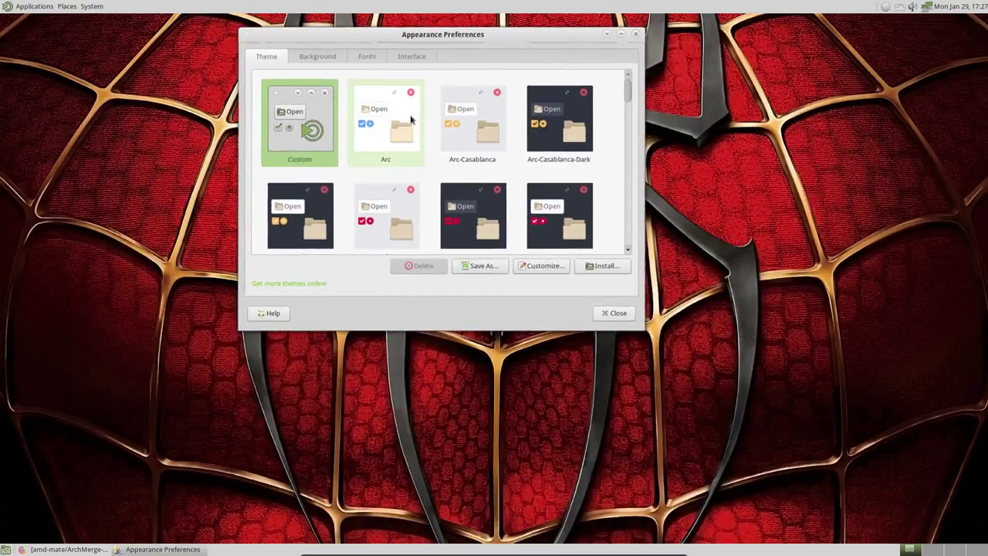
# - Browse the installed themes and apply the Arc-Crimson-Darker theme to the desktop
pyautogui.scroll(-3, 577, 143)
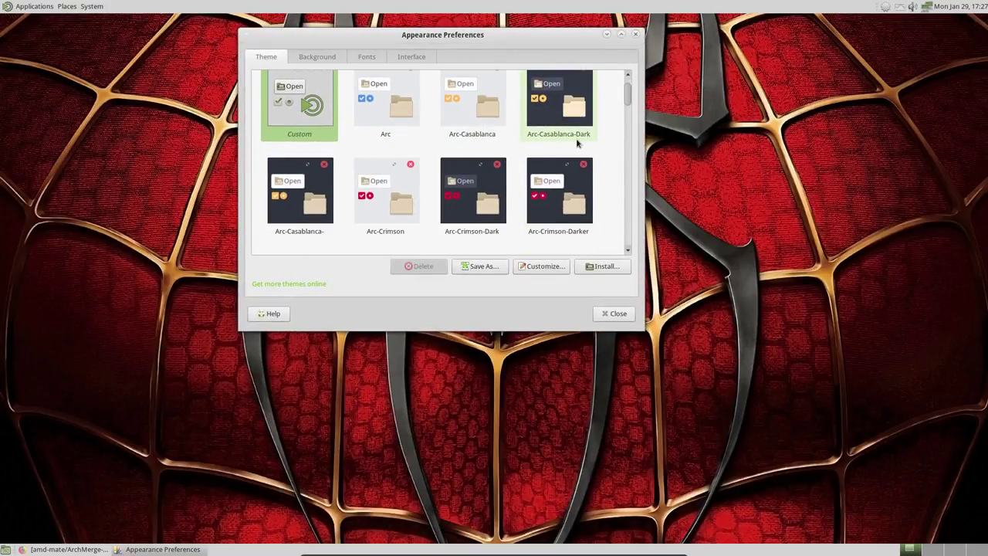
pyautogui.scroll(-10, 578, 143)
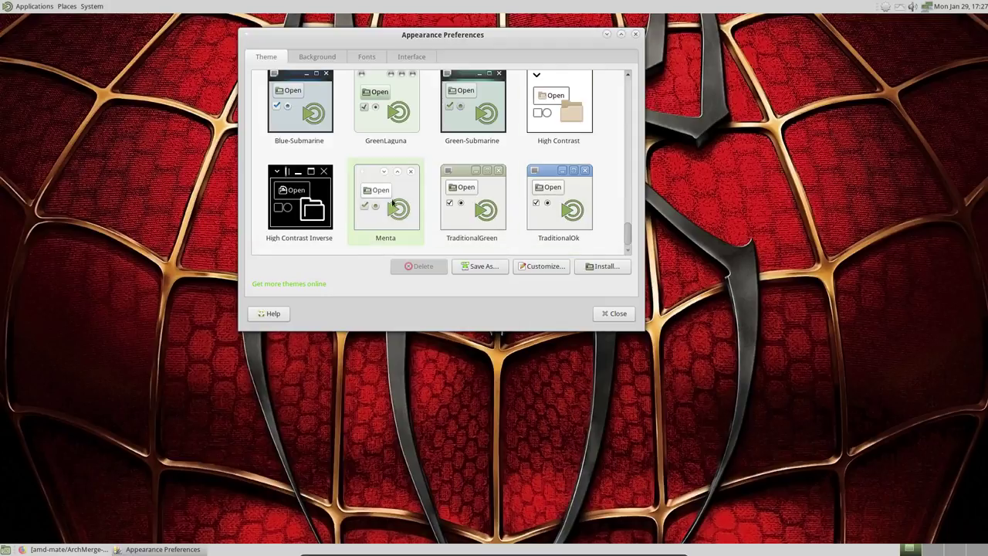
pyautogui.scroll(6, 610, 186)
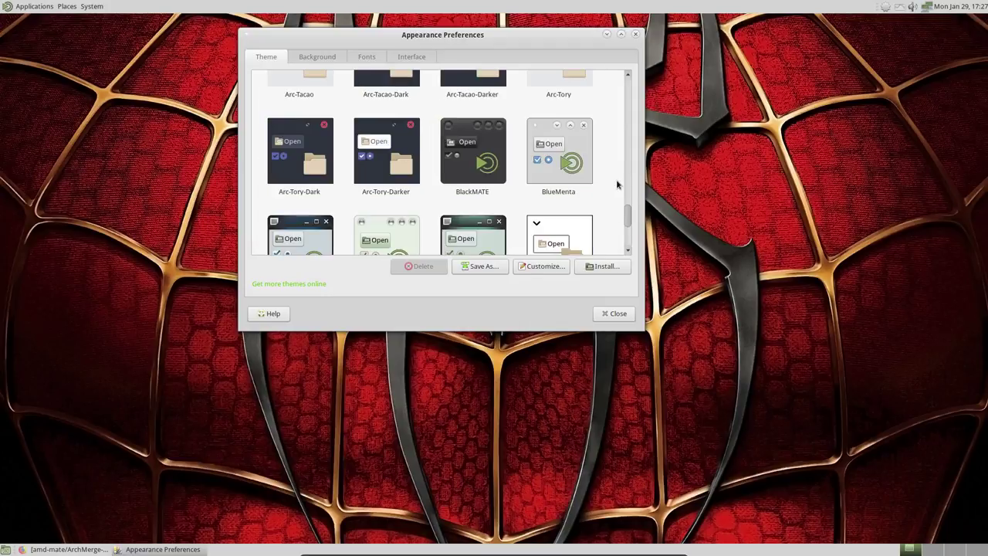
pyautogui.scroll(5, 555, 180)
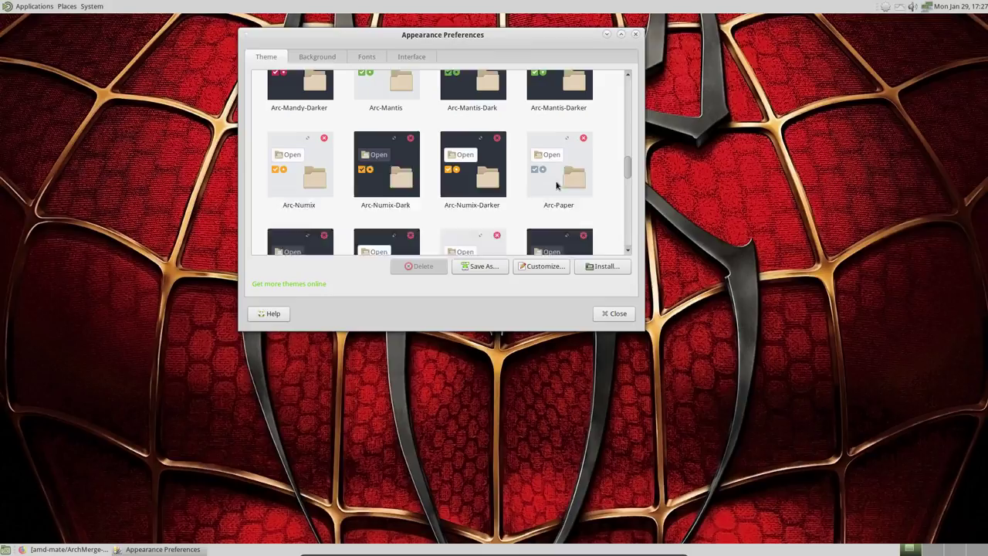
pyautogui.scroll(2, 556, 184)
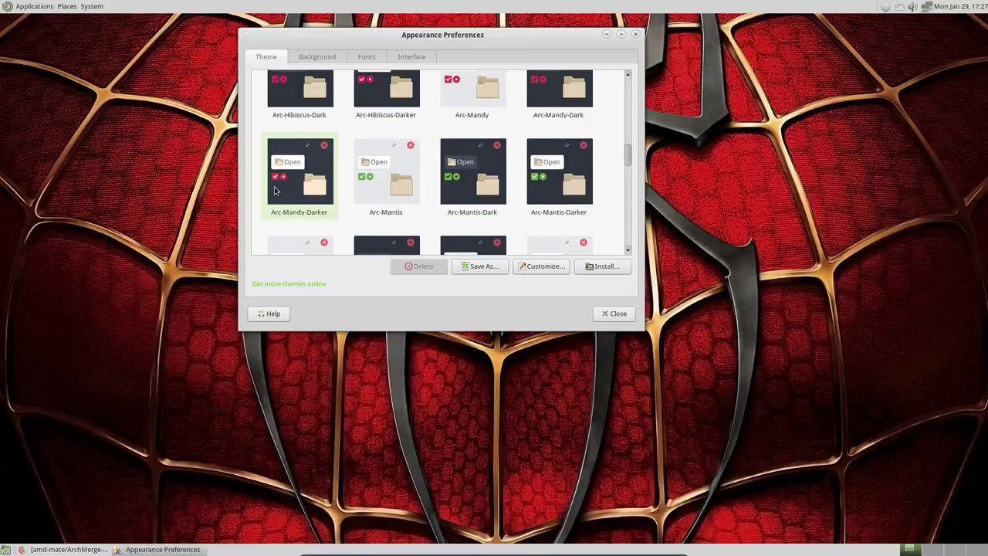
pyautogui.scroll(3, 604, 177)
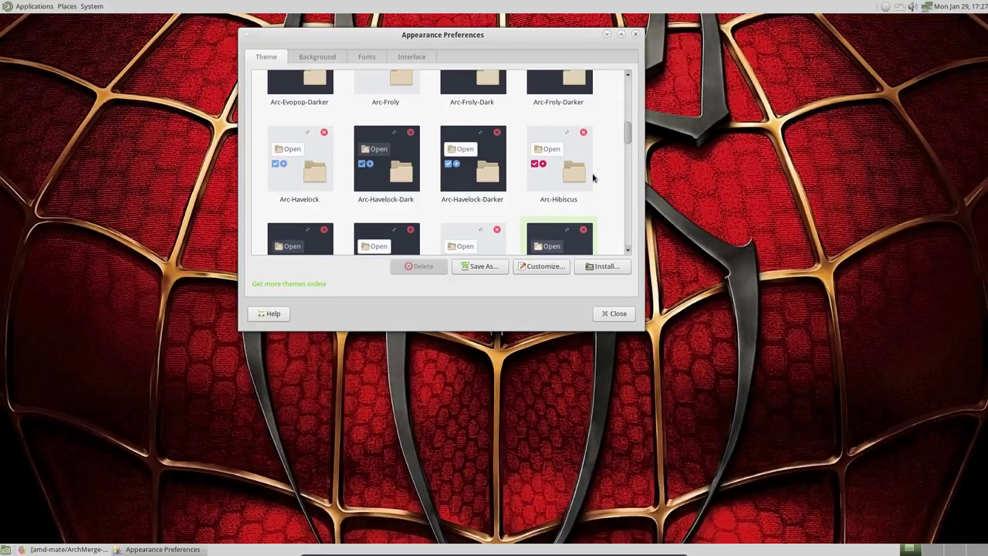
pyautogui.scroll(3, 580, 179)
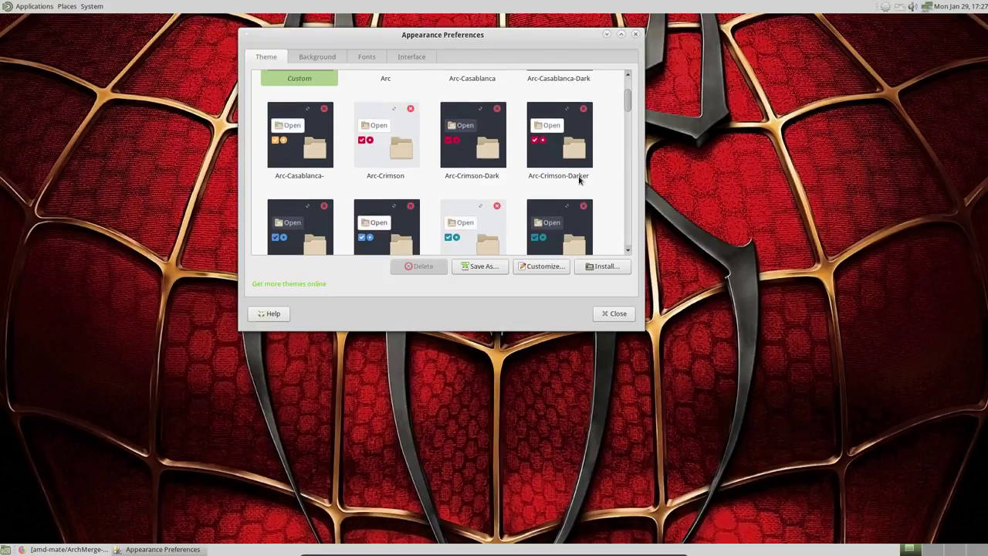
pyautogui.moveTo(488, 34); pyautogui.dragTo(486, 88)
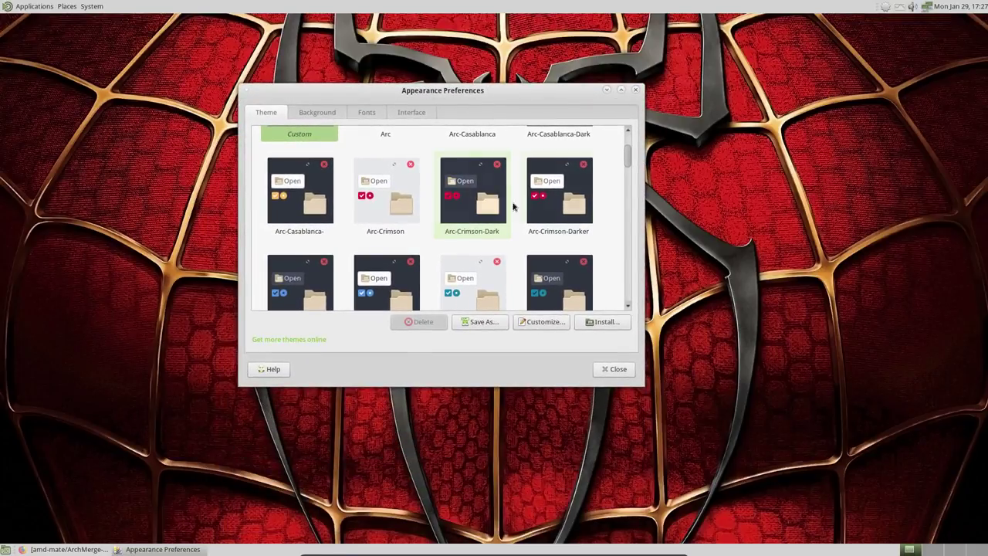
pyautogui.click(544, 199)
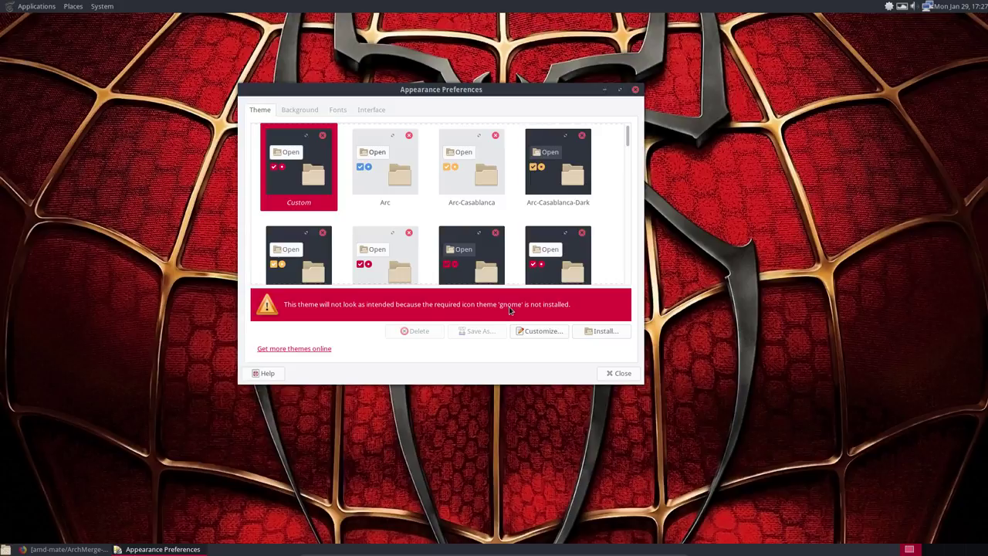
# - Check the theme's customization option and view the desktop background settings
pyautogui.click(544, 333)
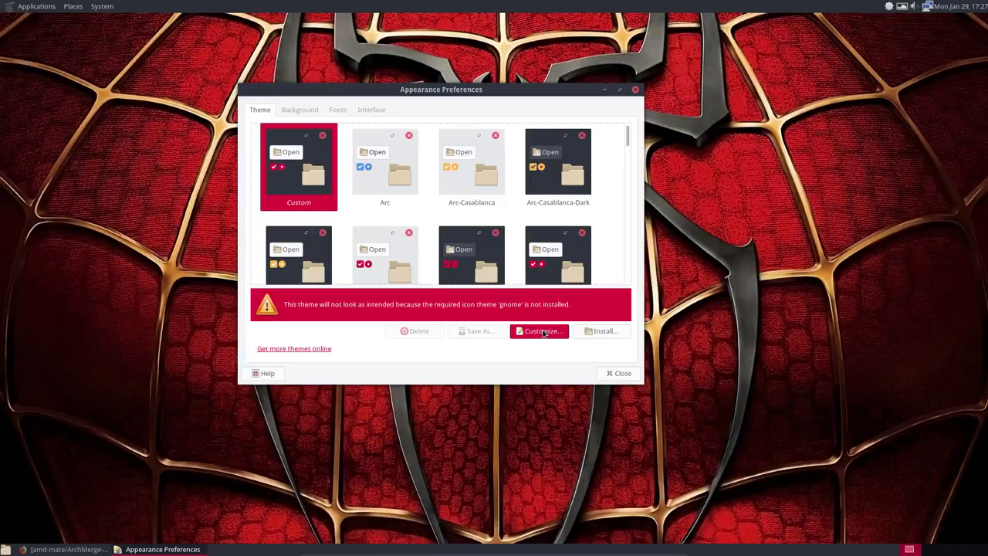
pyautogui.click(298, 110)
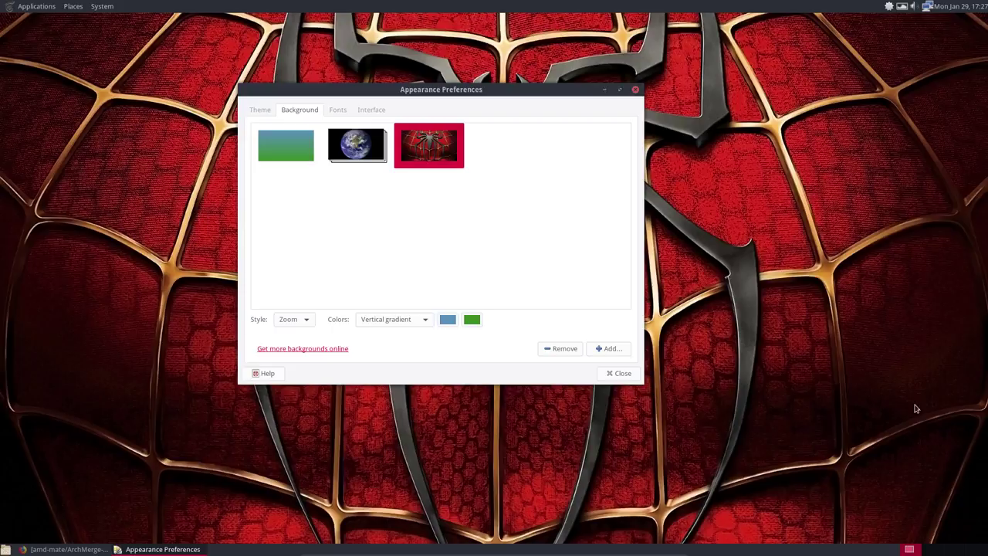
# - Set the application font size to 11, keeping Sans Regular
pyautogui.click(336, 111)
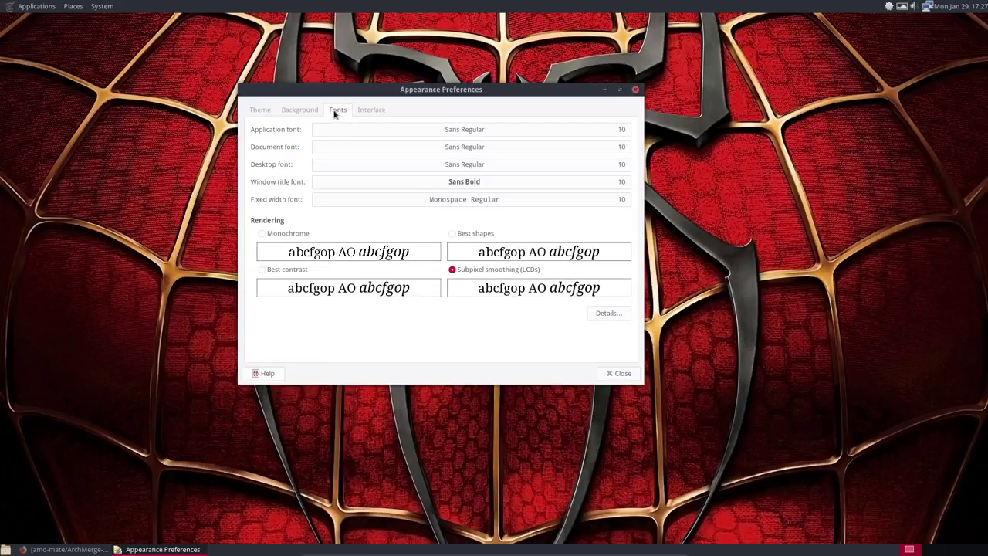
pyautogui.click(623, 132)
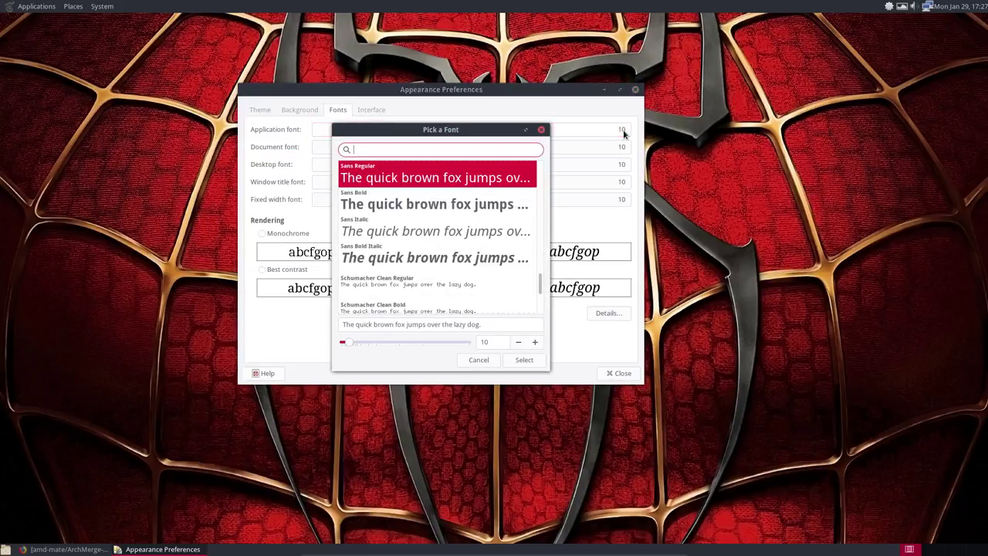
pyautogui.click(534, 342)
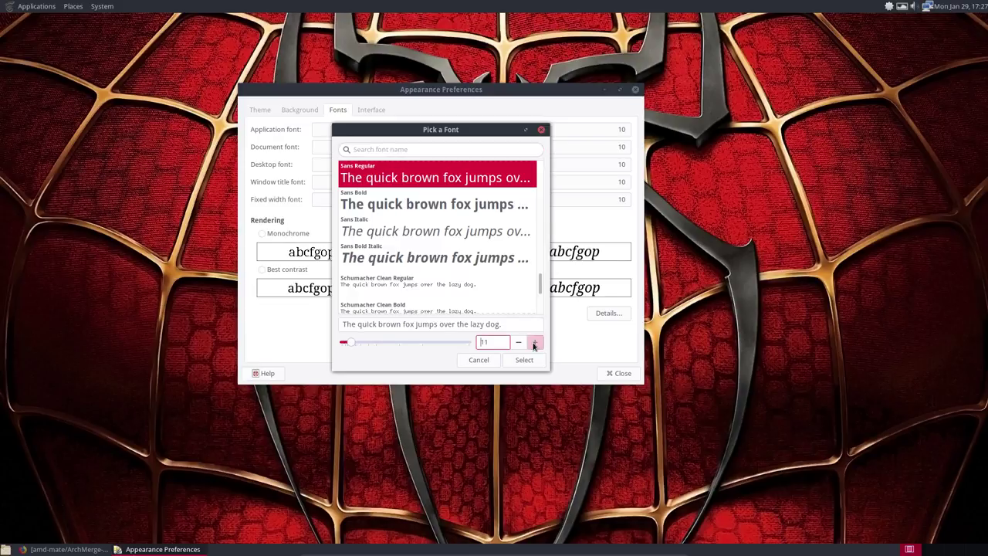
pyautogui.click(521, 361)
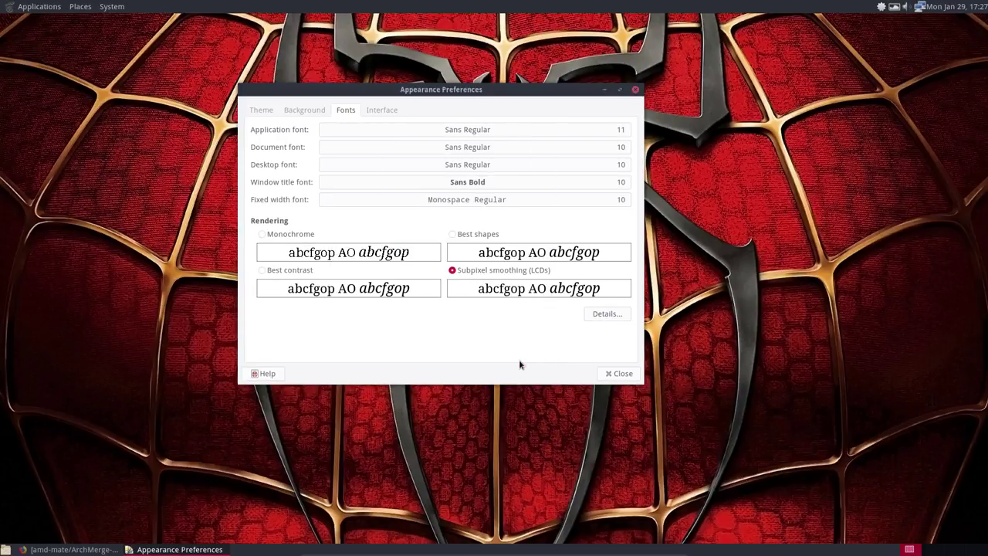
# - Set the application font to Noto Sans Regular, keeping size 11
pyautogui.click(451, 132)
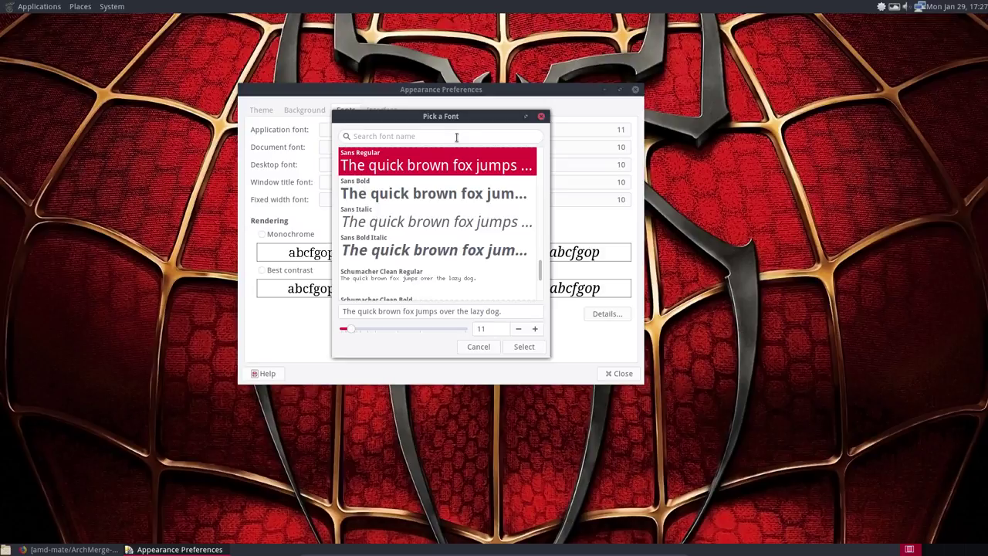
pyautogui.click(456, 137)
pyautogui.write('noto')
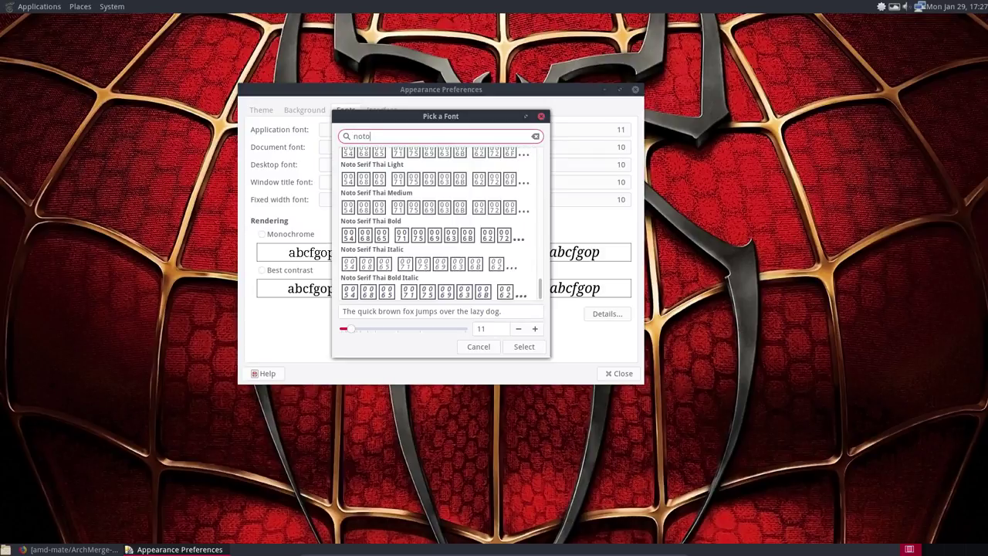
pyautogui.write(' sans rege')
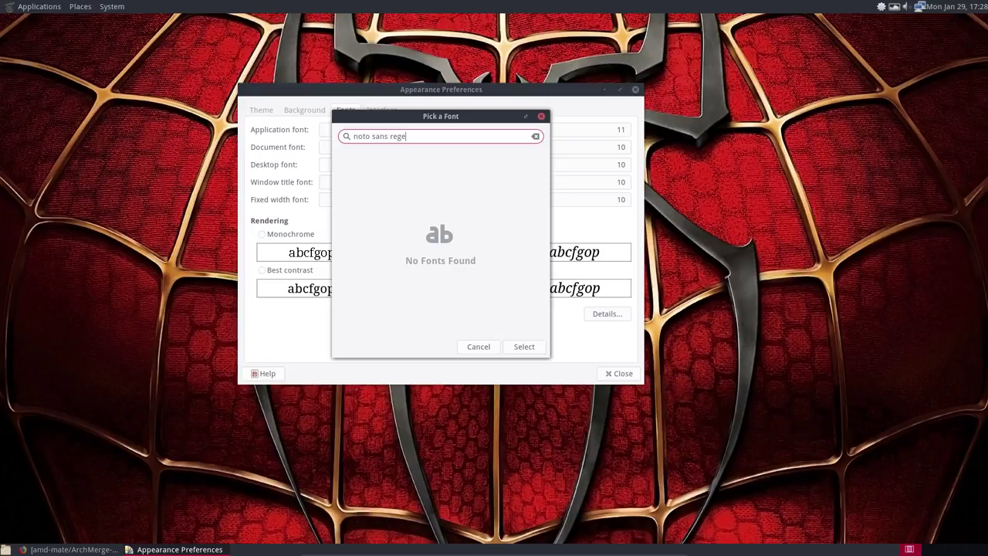
pyautogui.press('BackSpace')
pyautogui.write('ular')
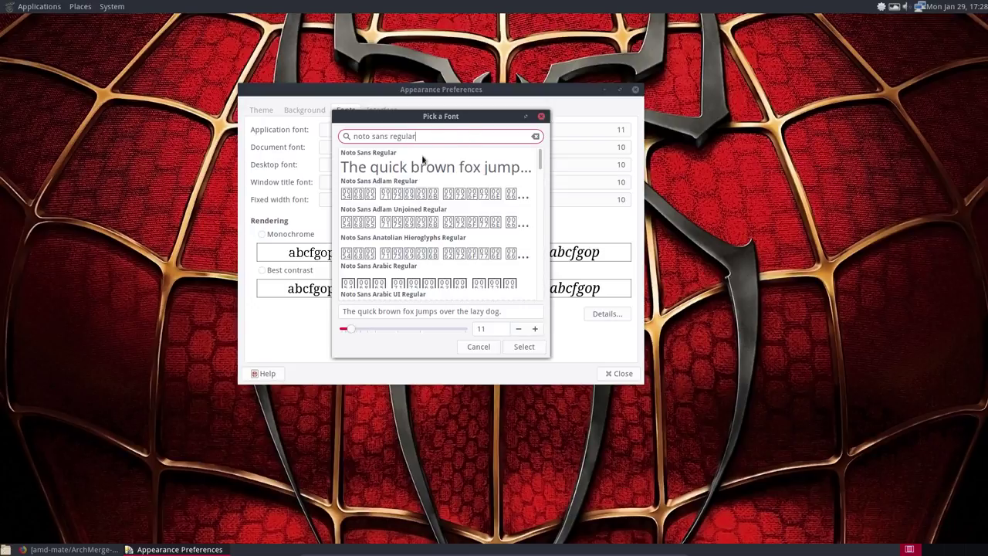
pyautogui.moveTo(442, 119); pyautogui.dragTo(160, 125)
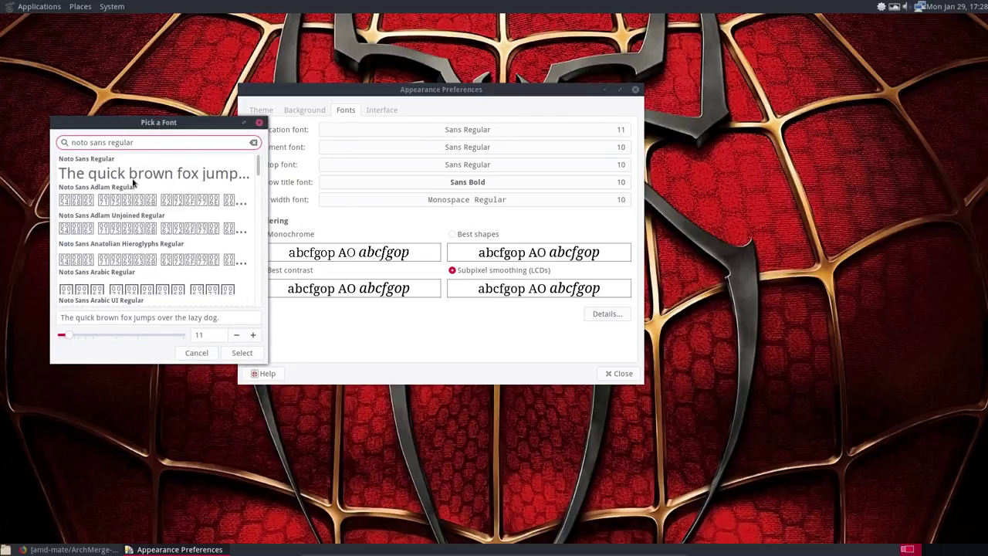
pyautogui.click(109, 173)
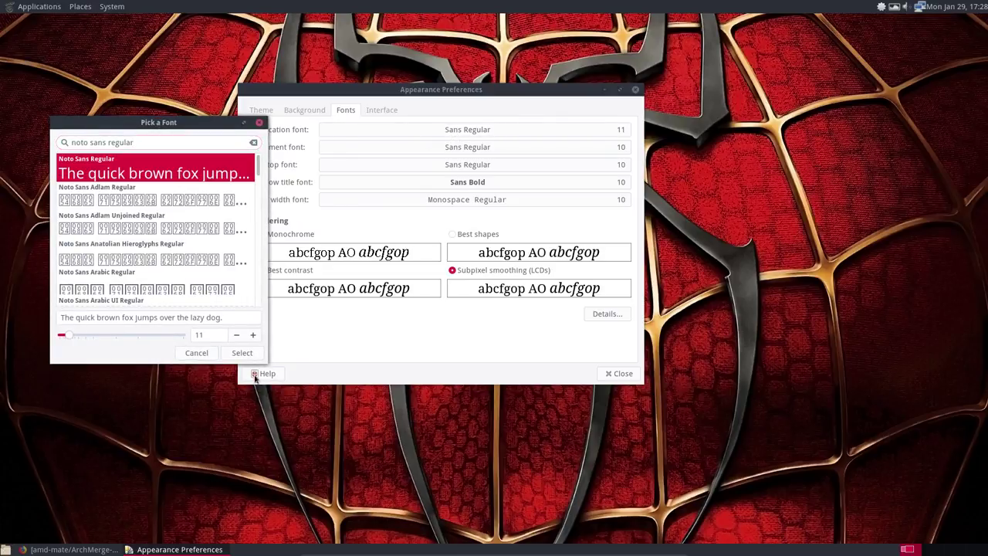
pyautogui.click(242, 353)
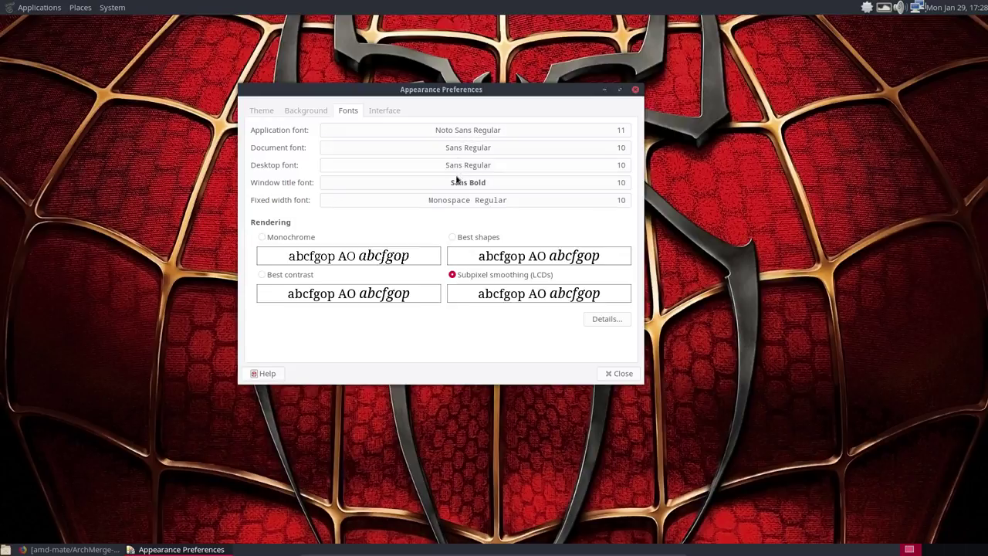
# - Try the alternative font rendering modes, including Best contrast and Best shapes, and return to Subpixel smoothing (LCDs)
pyautogui.click(462, 243)
pyautogui.click(286, 240)
pyautogui.click(286, 275)
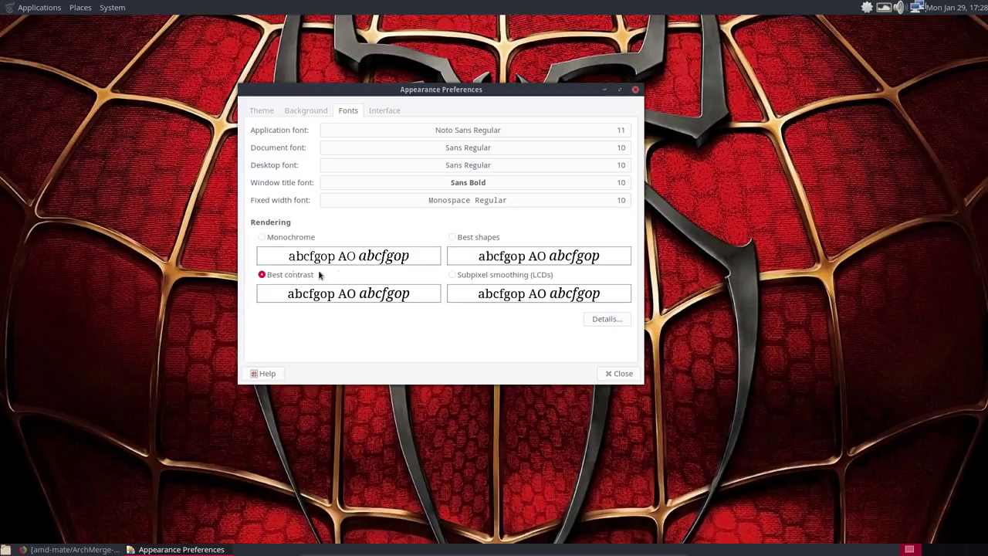
pyautogui.click(476, 277)
pyautogui.click(472, 238)
pyautogui.click(511, 276)
# - Open the customization of the Custom theme, try the Arc-Dark window border and restore Arc-Crimson-Darker
pyautogui.click(264, 111)
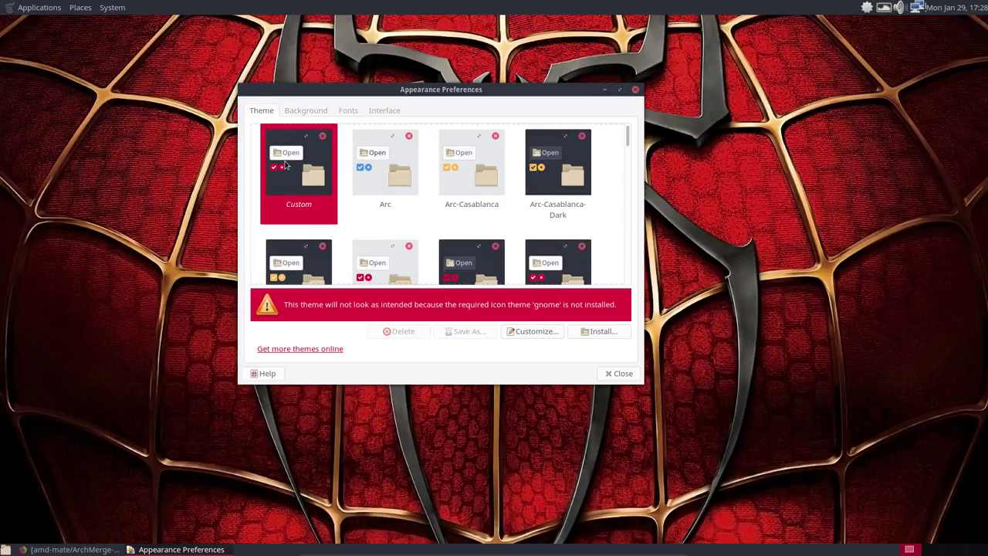
pyautogui.click(533, 332)
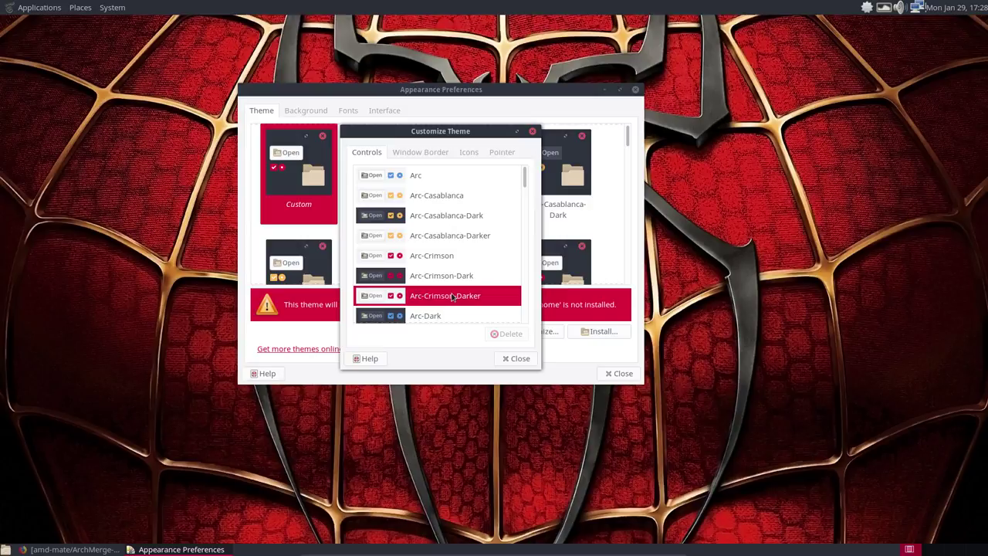
pyautogui.click(422, 155)
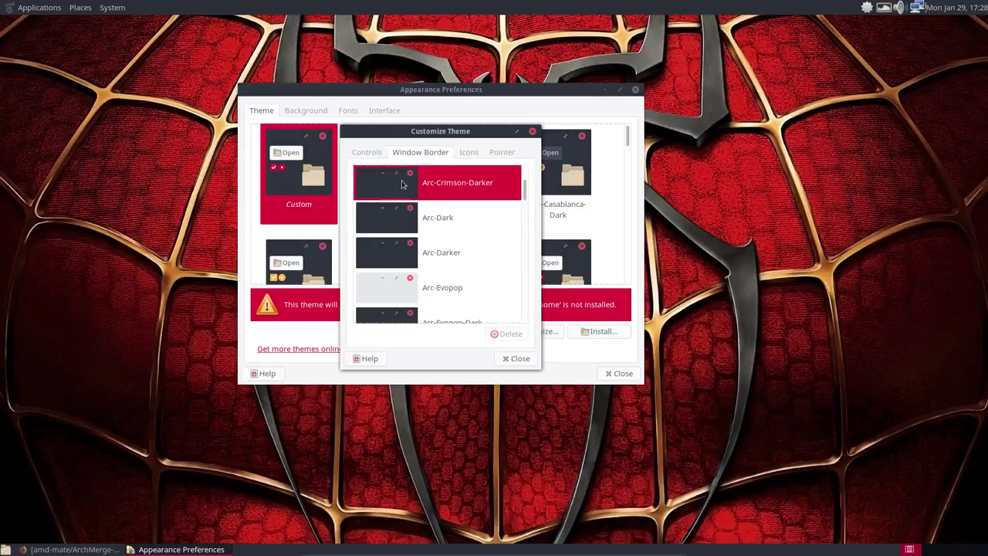
pyautogui.click(415, 219)
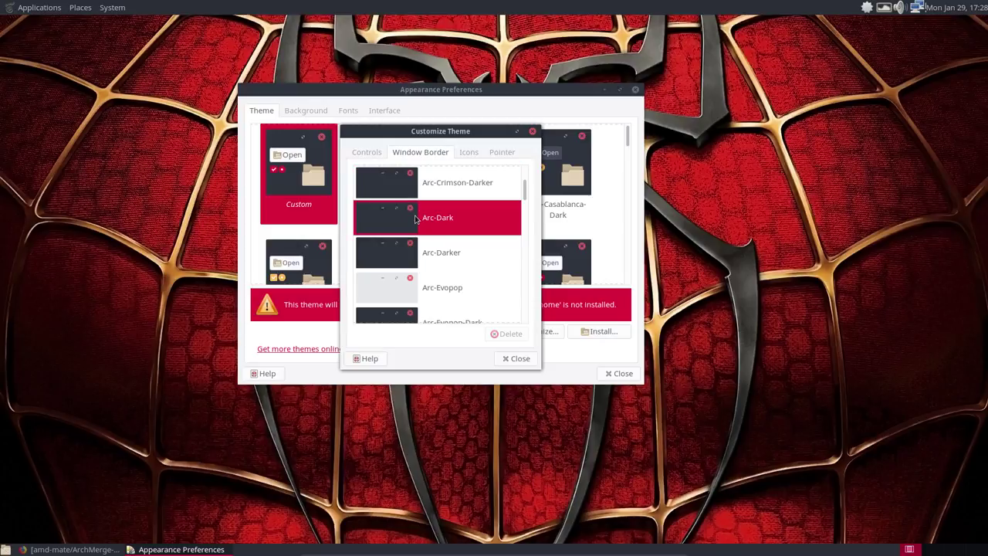
pyautogui.click(423, 195)
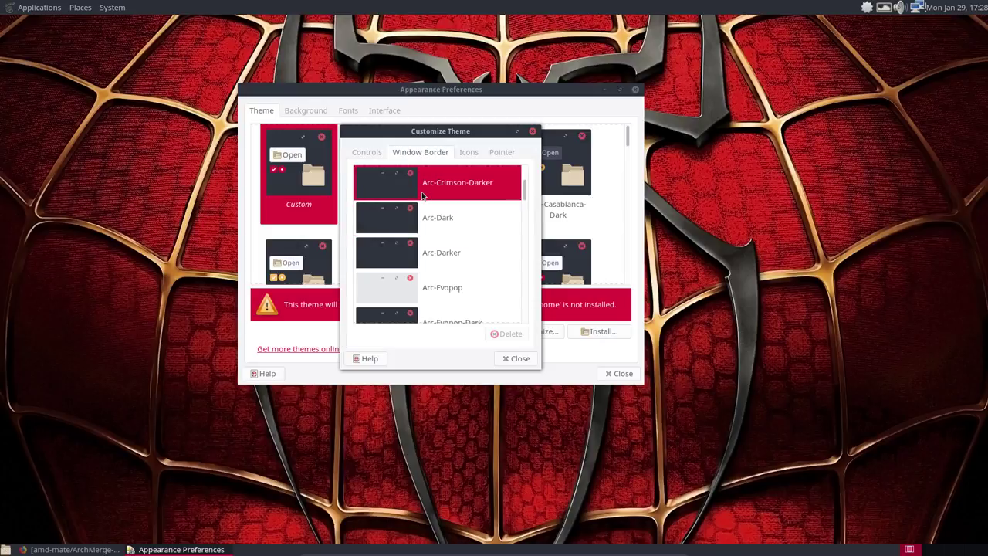
# - Check the current icons of the System Tools applications, and switch the icon theme to ePapirus
pyautogui.click(468, 153)
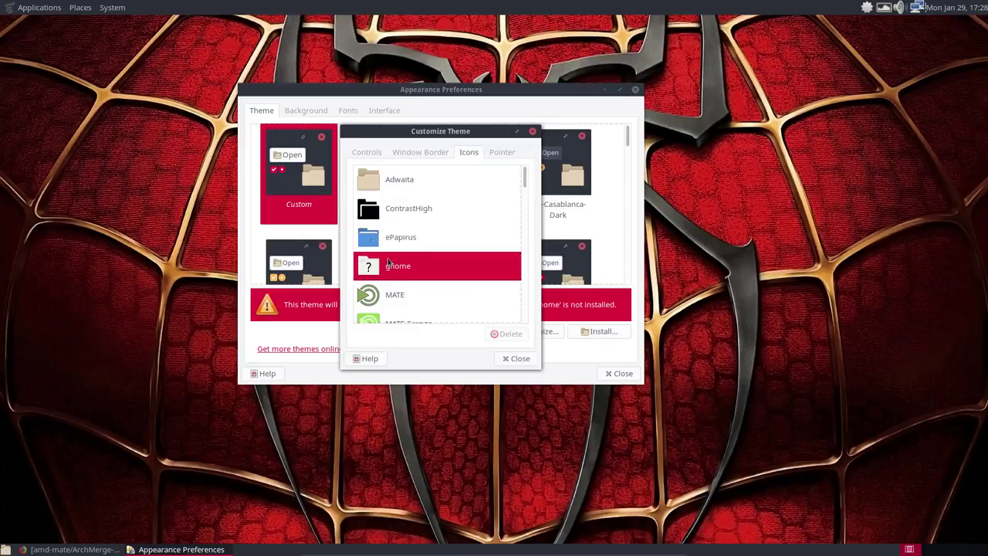
pyautogui.click(37, 8)
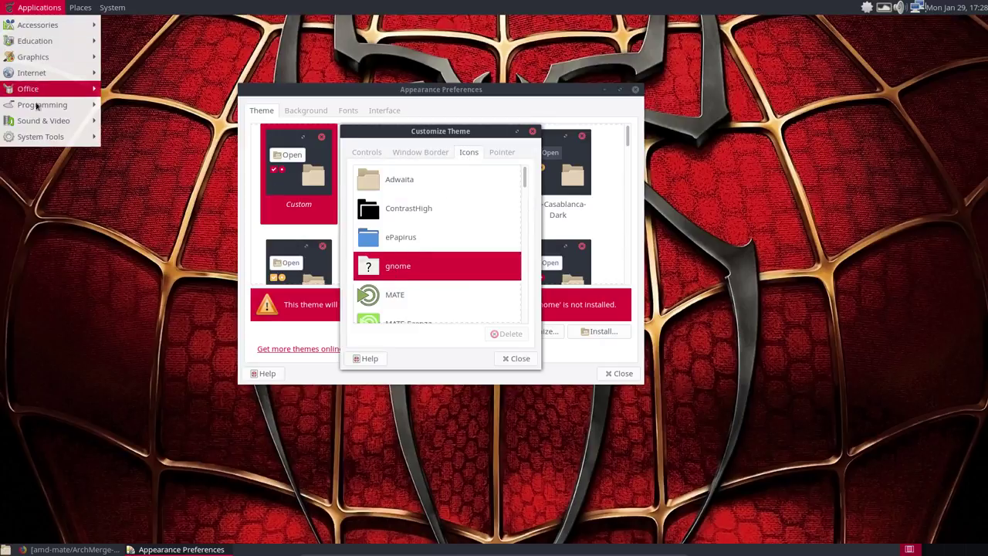
pyautogui.moveTo(62, 140)
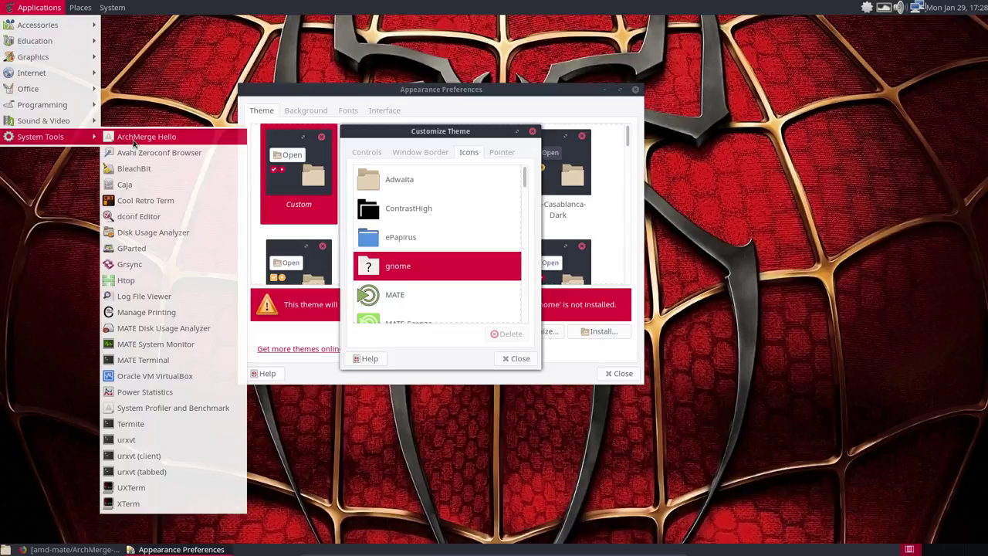
pyautogui.click(409, 241)
pyautogui.click(409, 240)
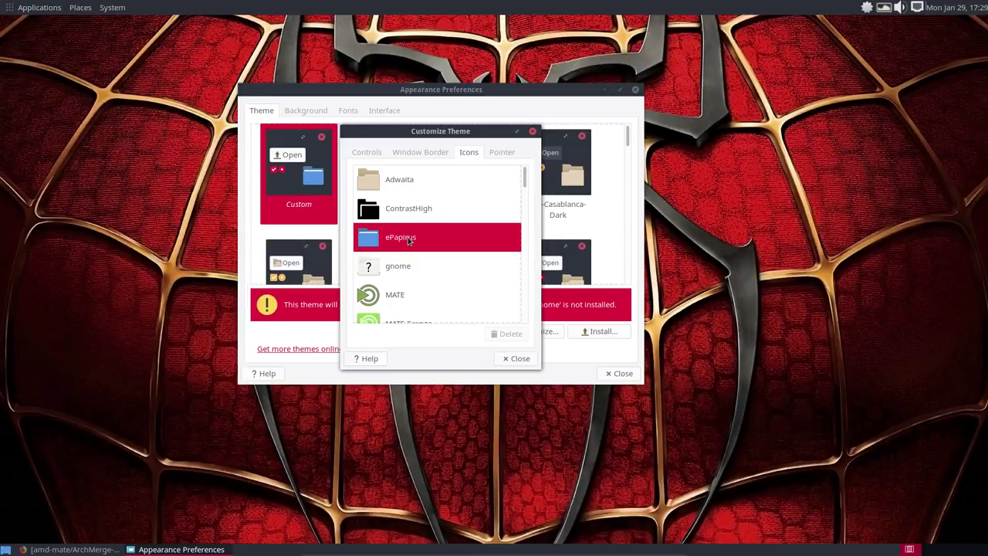
# - Move the theme windows aside and open the home folder in a smaller file manager window beside them
pyautogui.moveTo(429, 133); pyautogui.dragTo(770, 100)
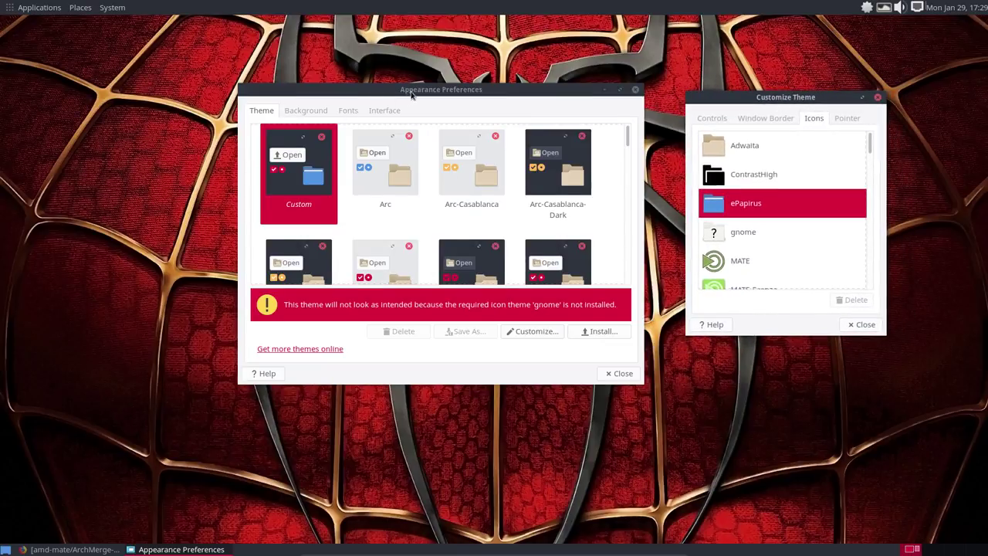
pyautogui.moveTo(410, 91); pyautogui.dragTo(771, 239)
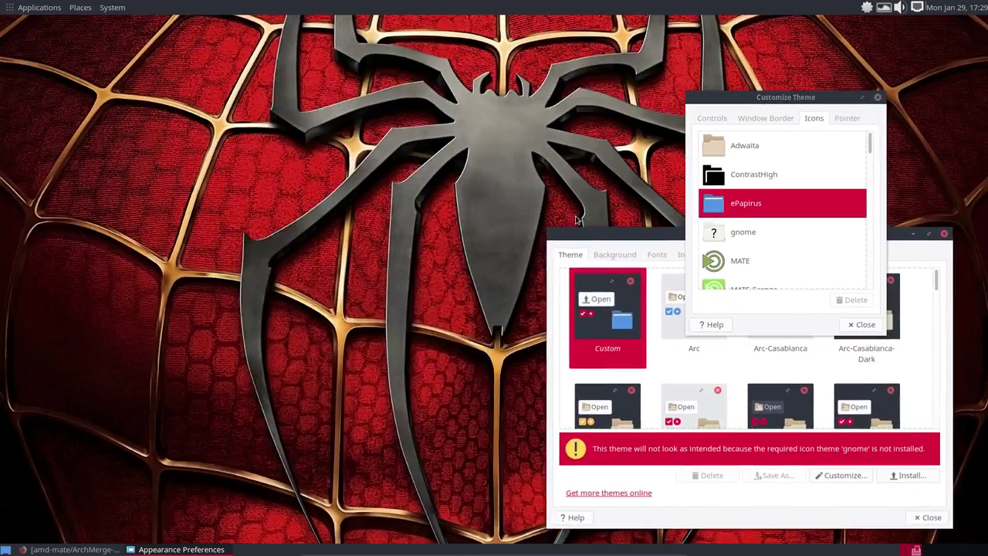
pyautogui.click(81, 8)
pyautogui.click(97, 26)
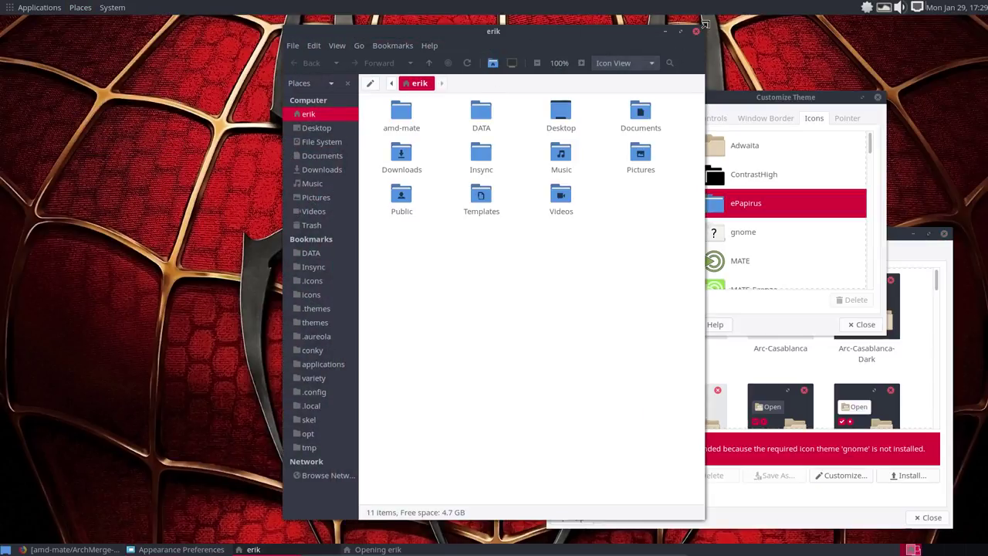
pyautogui.moveTo(705, 24); pyautogui.dragTo(686, 287)
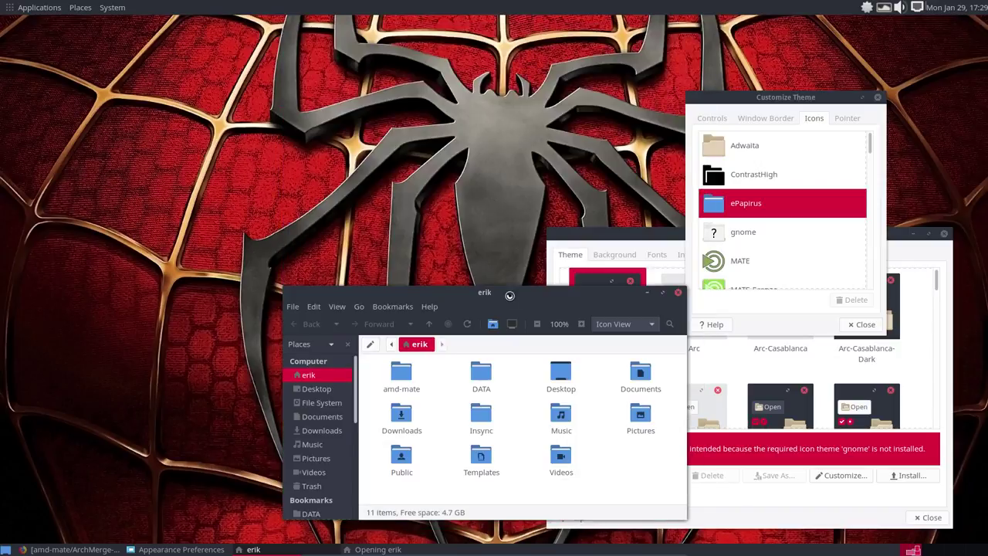
pyautogui.moveTo(510, 295); pyautogui.dragTo(268, 125)
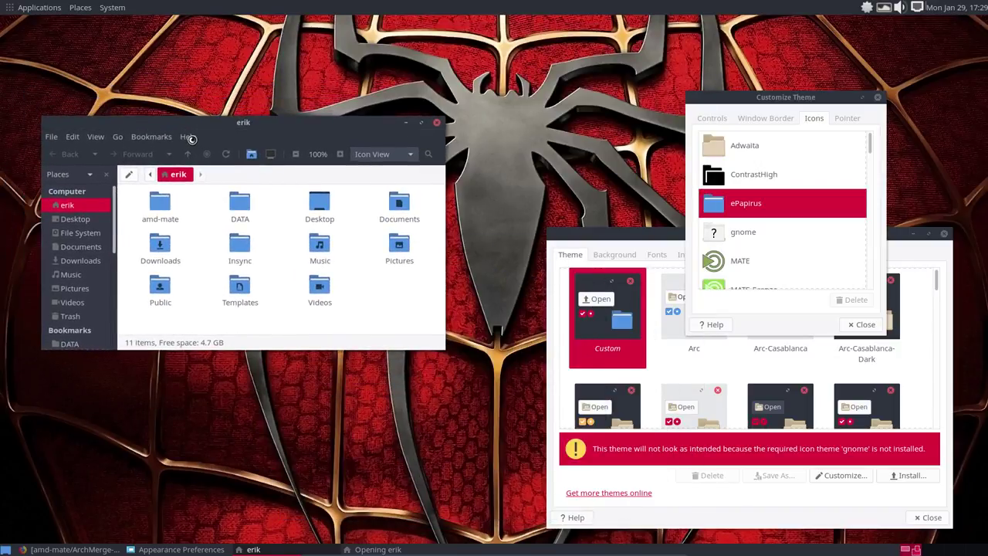
# - View the file manager's About information and close it
pyautogui.click(190, 137)
pyautogui.click(207, 171)
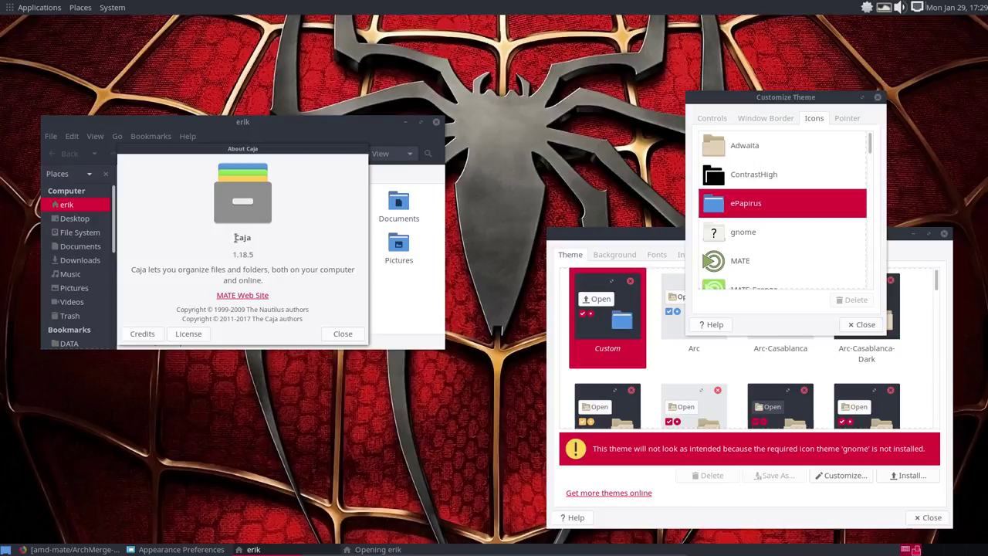
pyautogui.click(345, 333)
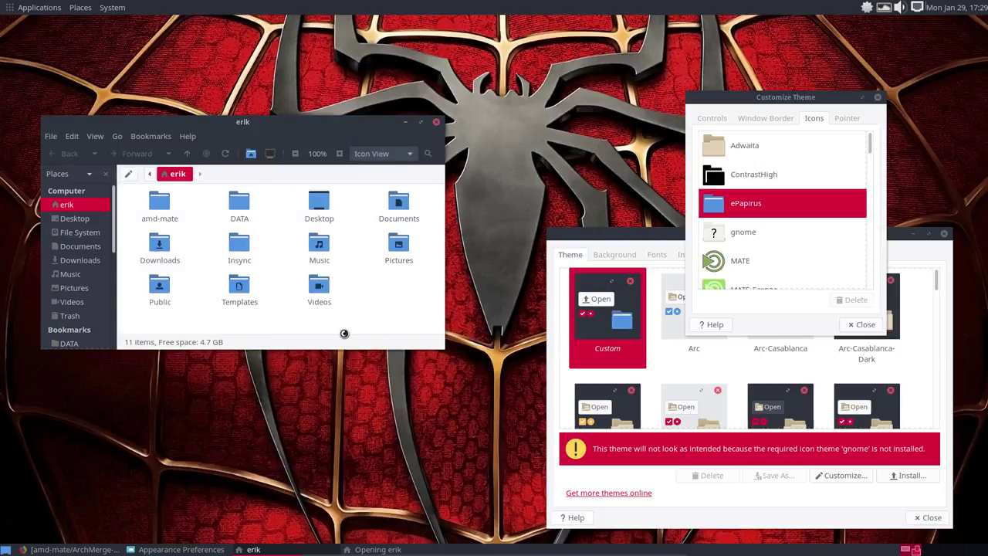
# - Move the file manager window lower on the desktop and inspect the ePapirus icons of the application categories
pyautogui.click(31, 7)
pyautogui.click(227, 136)
pyautogui.moveTo(227, 136); pyautogui.dragTo(233, 269)
pyautogui.click(43, 10)
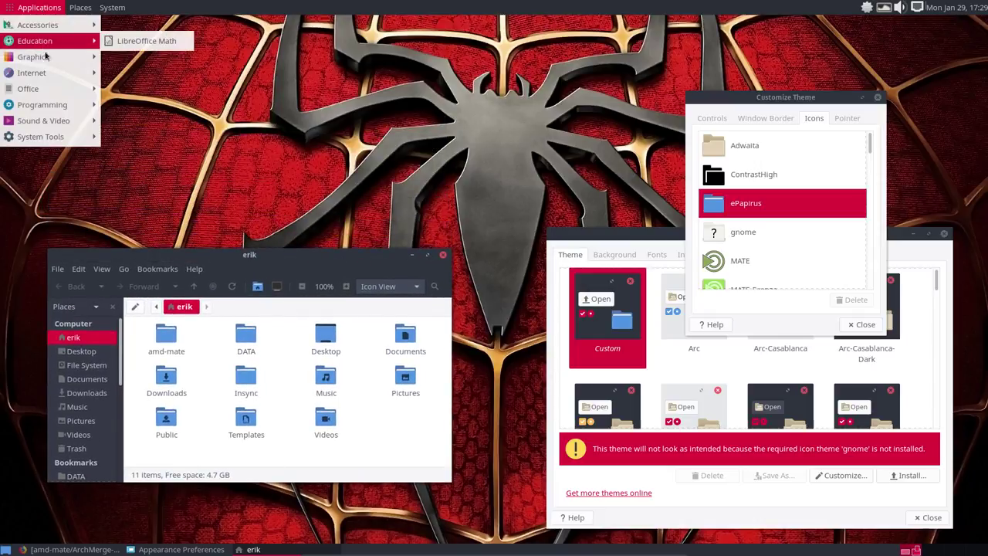
pyautogui.moveTo(47, 79)
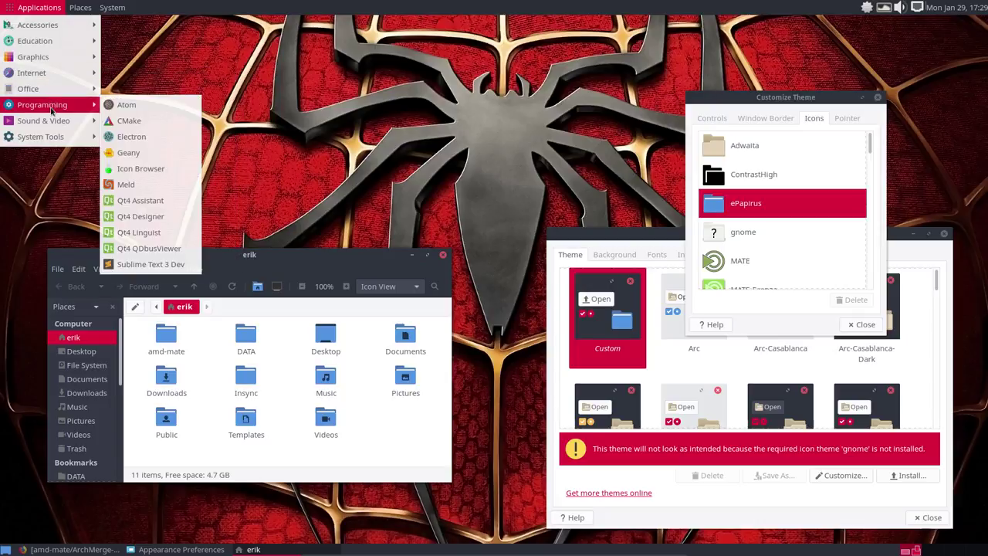
pyautogui.moveTo(52, 116)
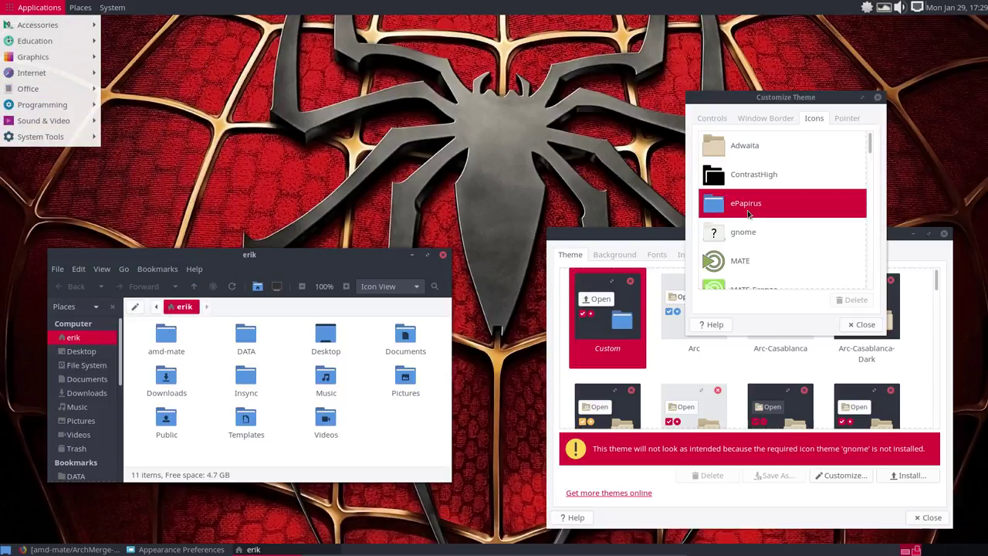
# - Switch the icon theme to MATE and check its icons among the System Tools applications
pyautogui.click(737, 261)
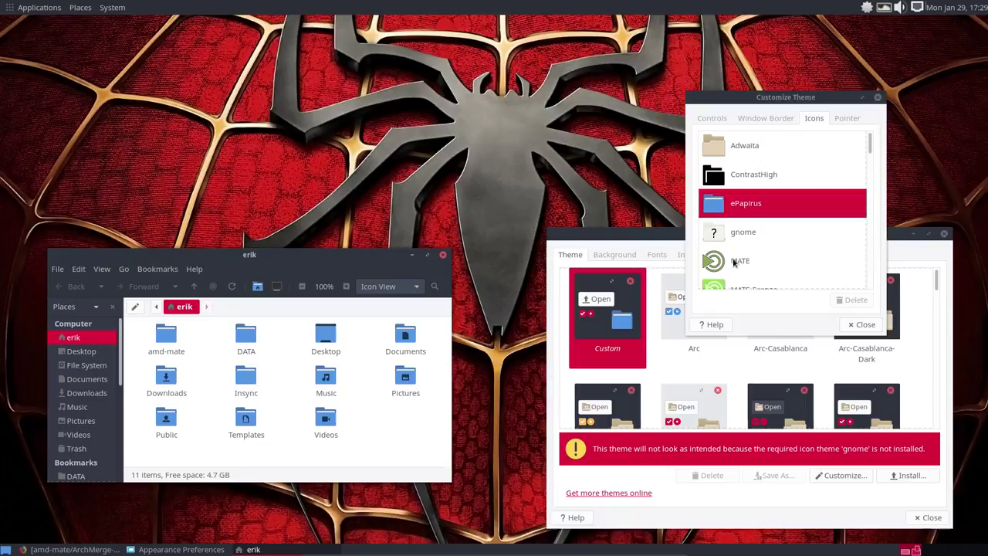
pyautogui.click(737, 261)
pyautogui.click(39, 7)
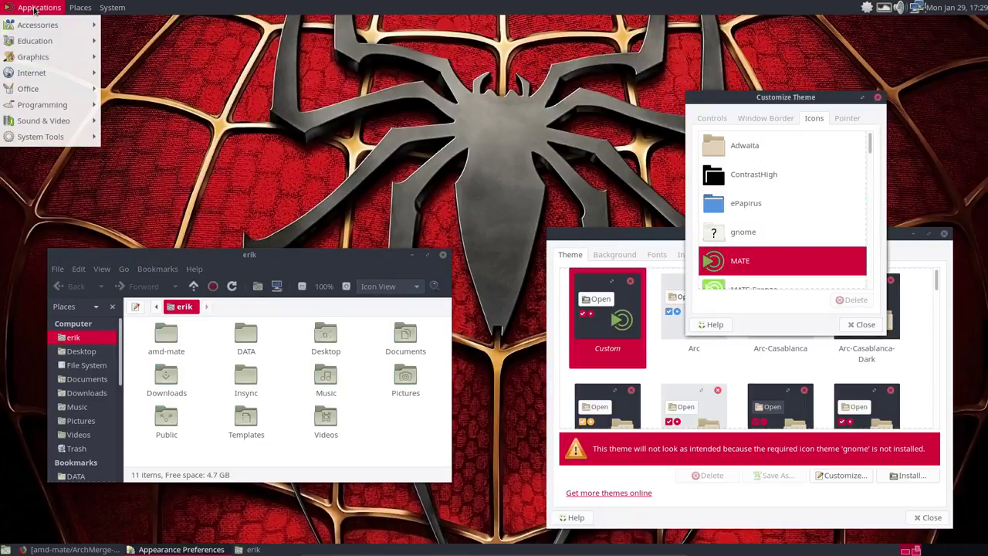
pyautogui.moveTo(47, 136)
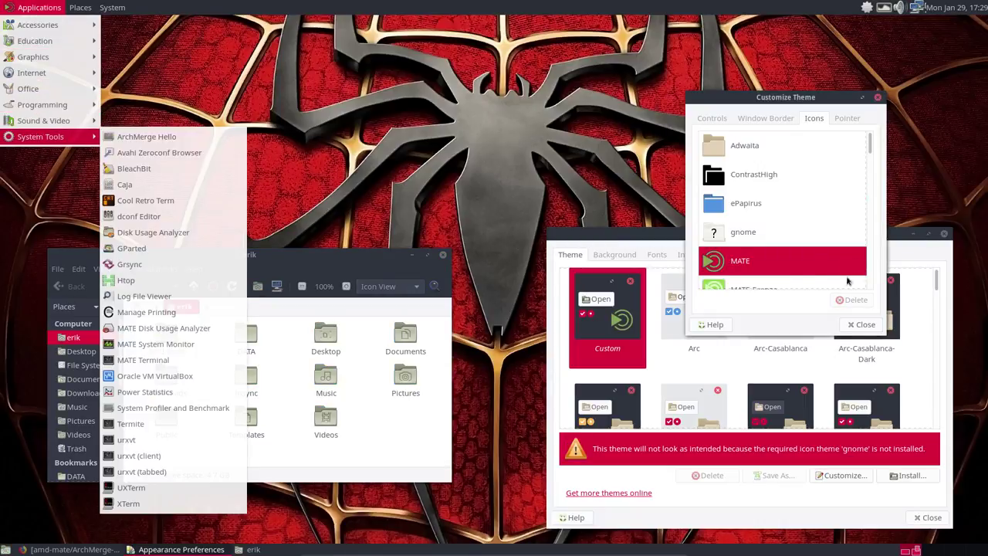
pyautogui.click(779, 274)
# - Switch the icon theme to MATE-Faenza and check its icons for the application categories
pyautogui.scroll(-2, 769, 248)
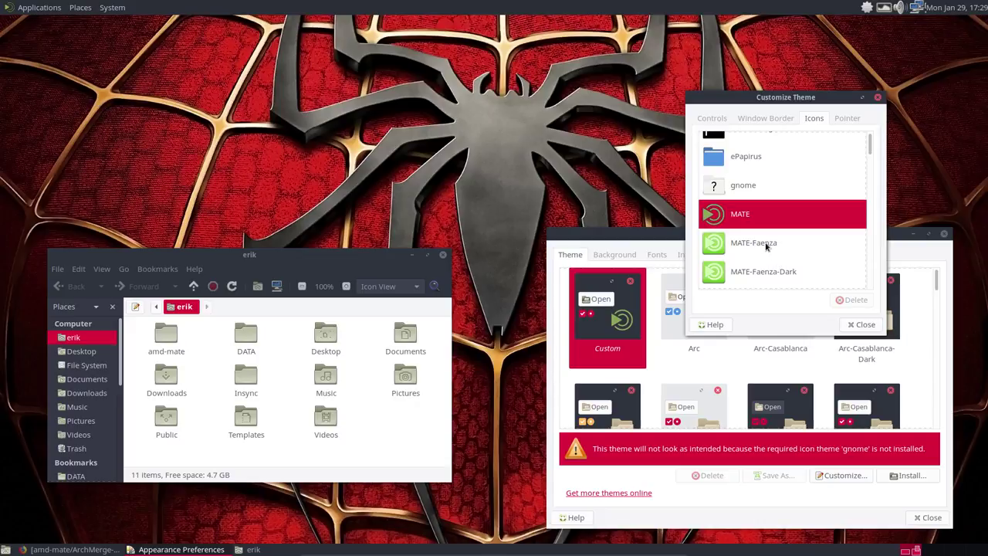
pyautogui.click(766, 247)
pyautogui.click(20, 7)
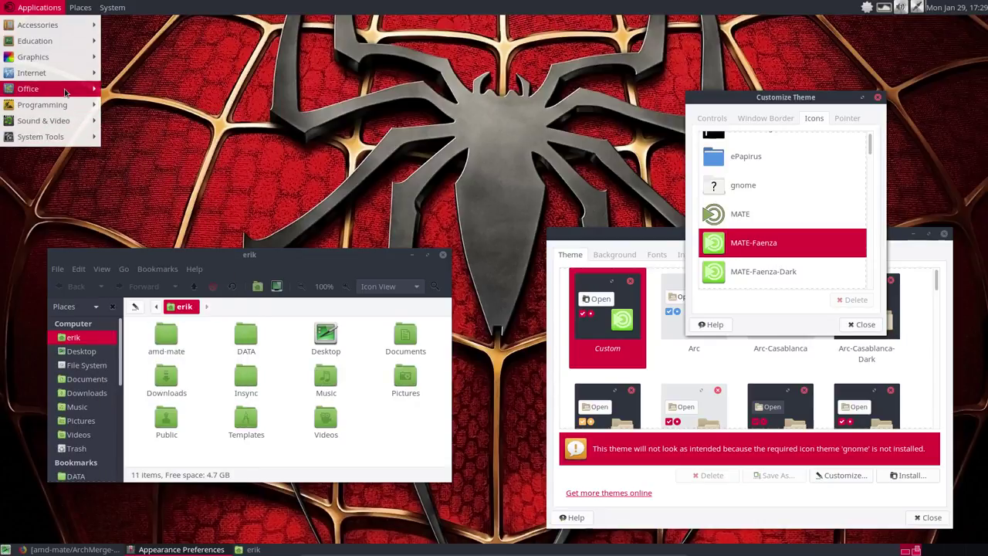
pyautogui.click(781, 250)
# - Apply the MATE-Faenza-Gray icon theme and check its icons among the Office applications
pyautogui.scroll(-3, 780, 247)
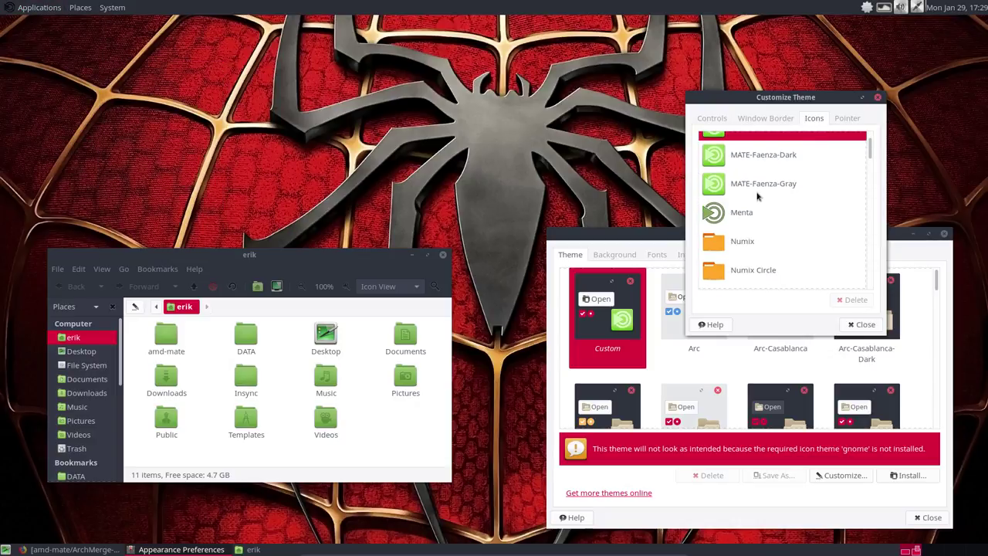
pyautogui.click(759, 189)
pyautogui.click(35, 8)
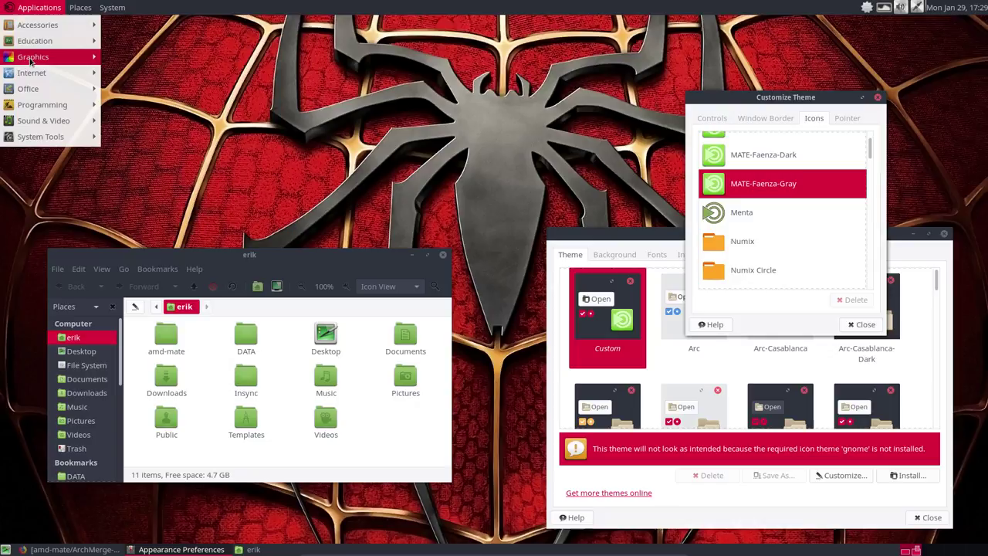
pyautogui.moveTo(38, 86)
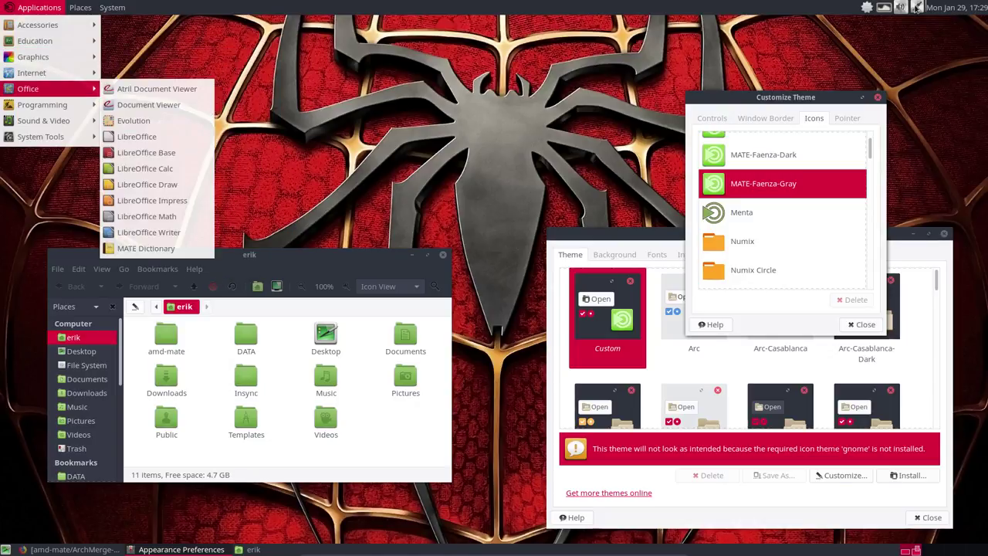
# - Switch the icon theme to MATE-Faenza-Dark and then MATE-Faenza, and check the icons of the places and system entries
pyautogui.click(770, 166)
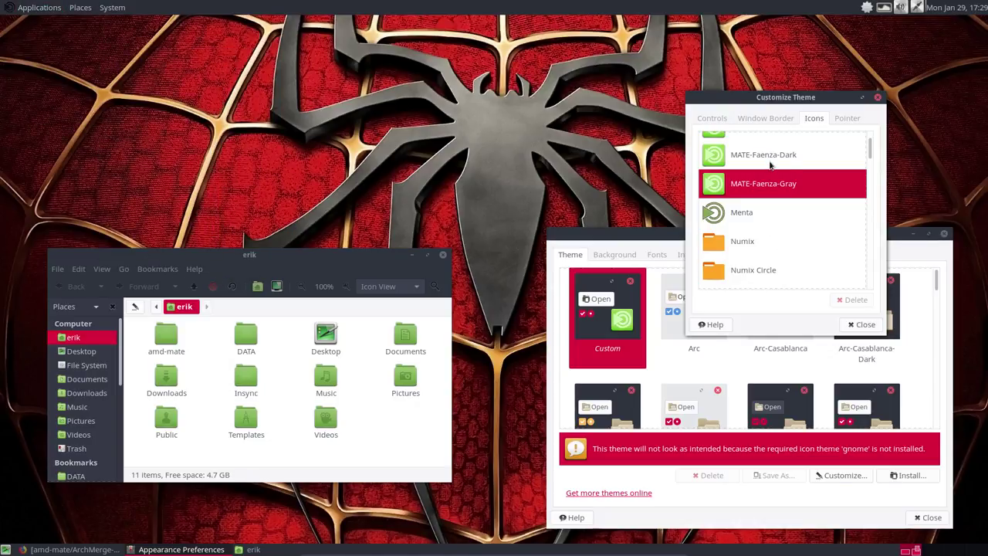
pyautogui.click(770, 163)
pyautogui.scroll(2, 765, 171)
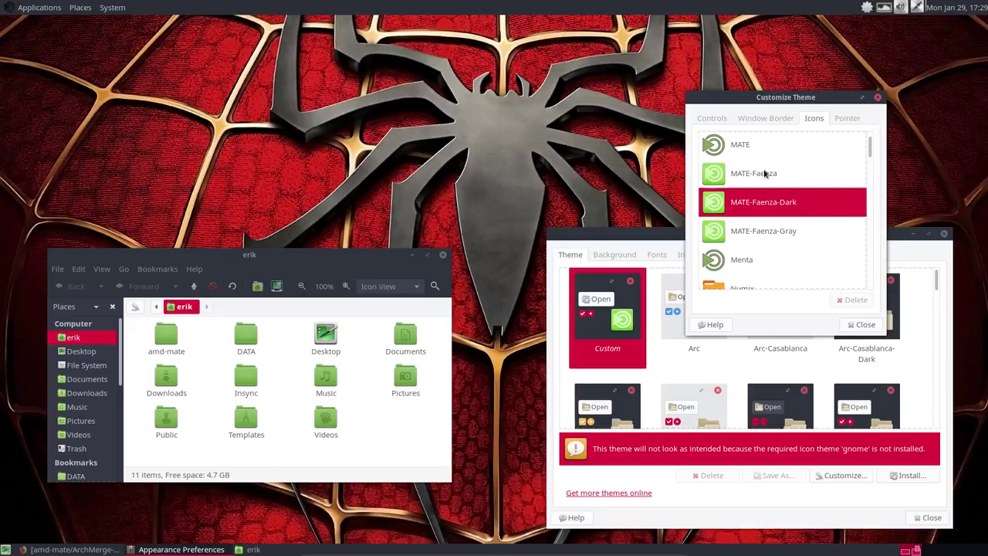
pyautogui.click(764, 174)
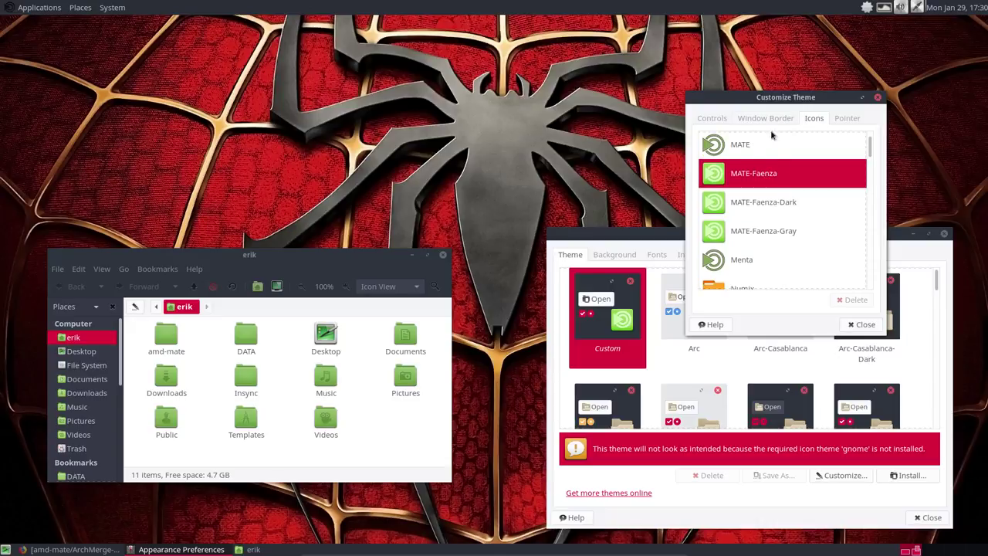
pyautogui.click(34, 7)
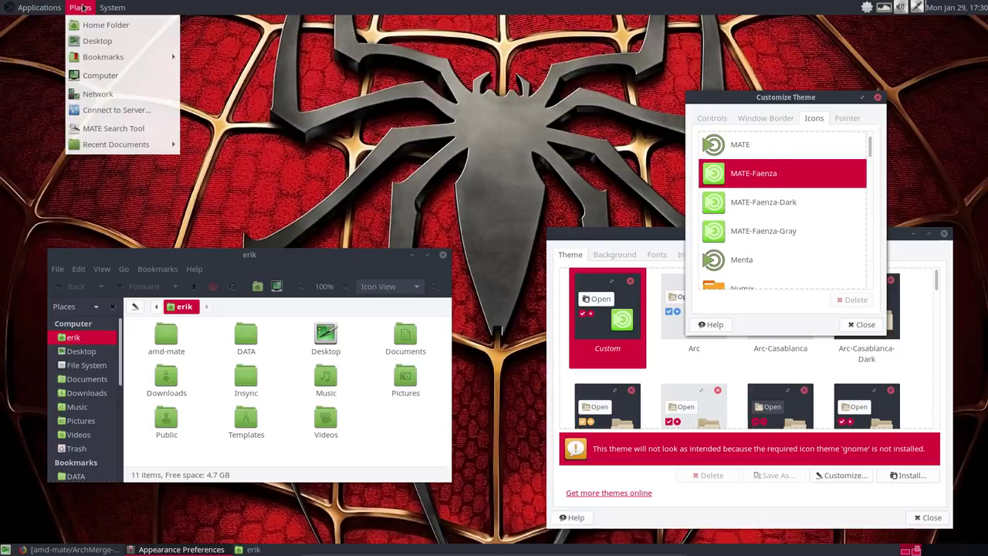
pyautogui.moveTo(112, 9)
pyautogui.click(746, 281)
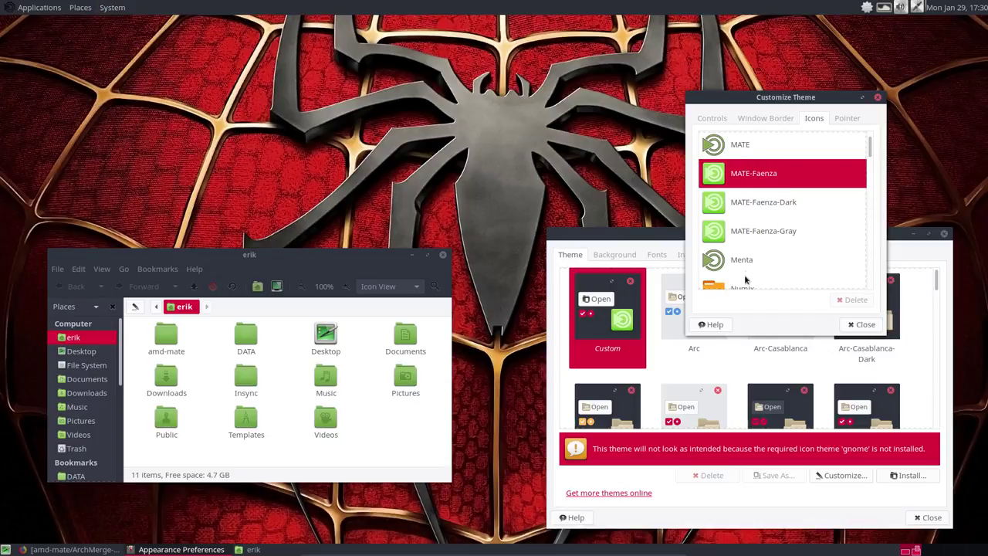
# - Apply the Numix Circle Light icon theme and inspect its icons for the application categories, places and system entries
pyautogui.scroll(-3, 745, 280)
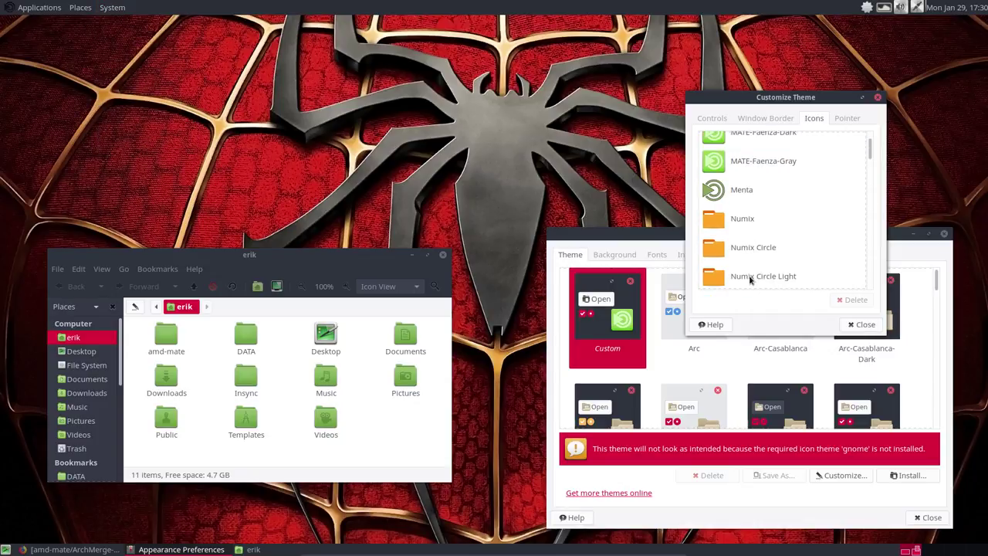
pyautogui.click(751, 278)
pyautogui.click(34, 7)
pyautogui.moveTo(27, 30)
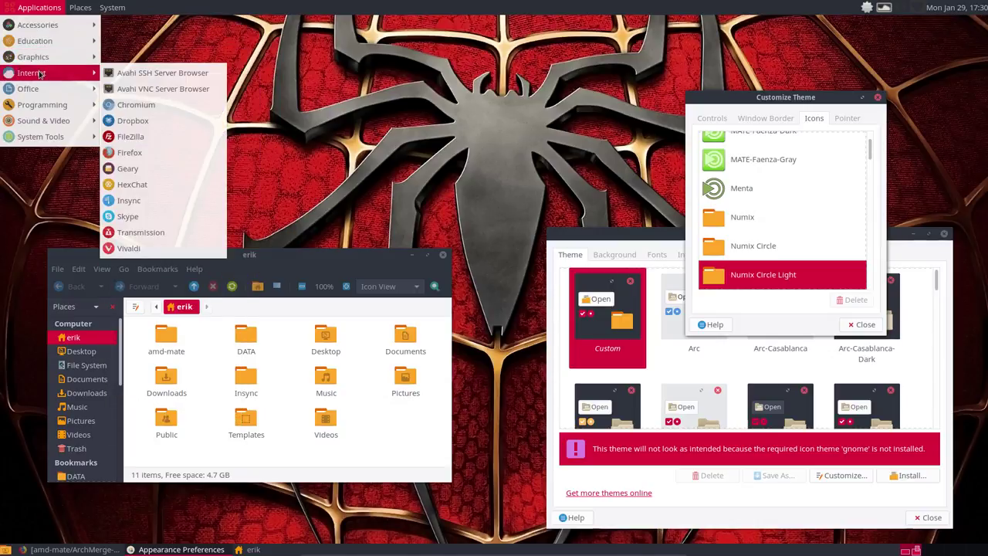
pyautogui.moveTo(44, 97)
pyautogui.moveTo(48, 136)
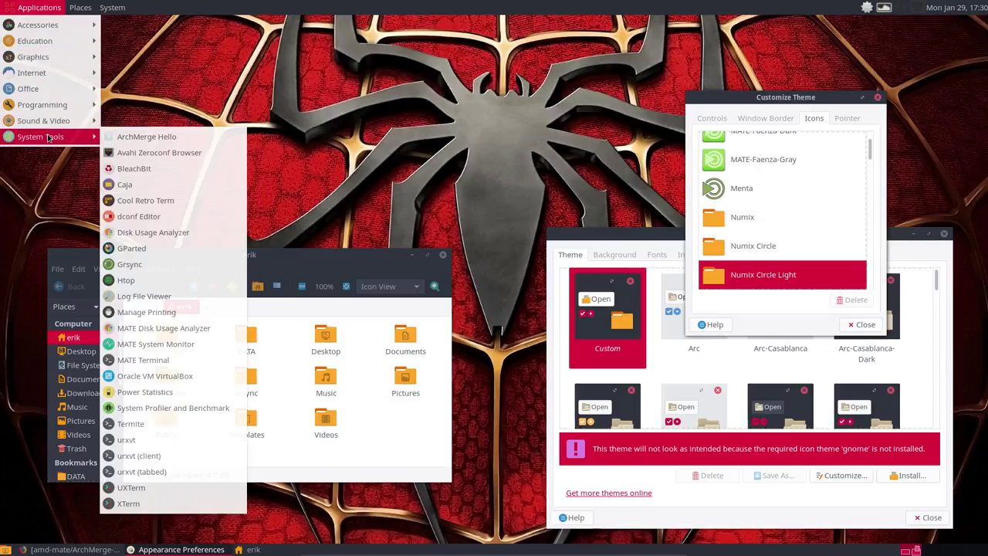
pyautogui.moveTo(80, 8)
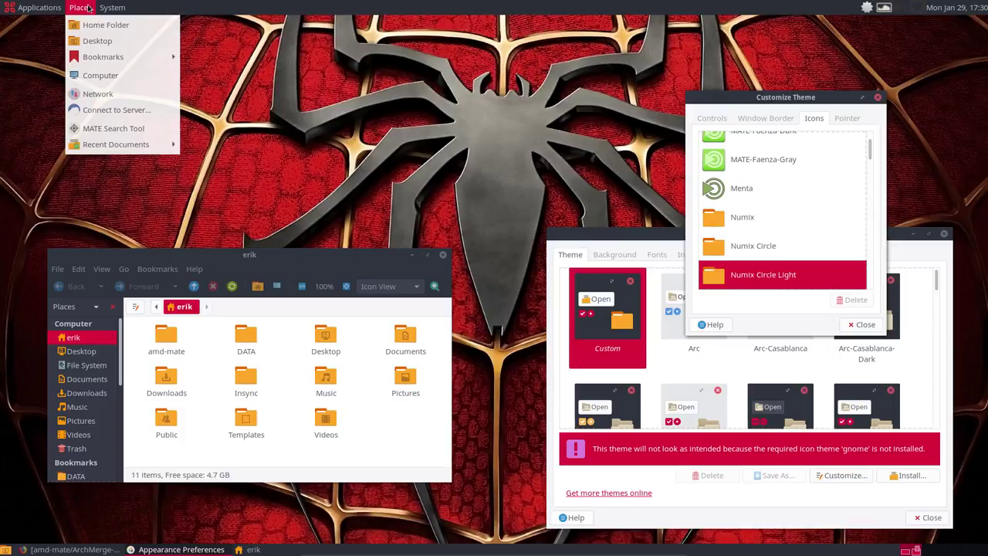
pyautogui.moveTo(112, 8)
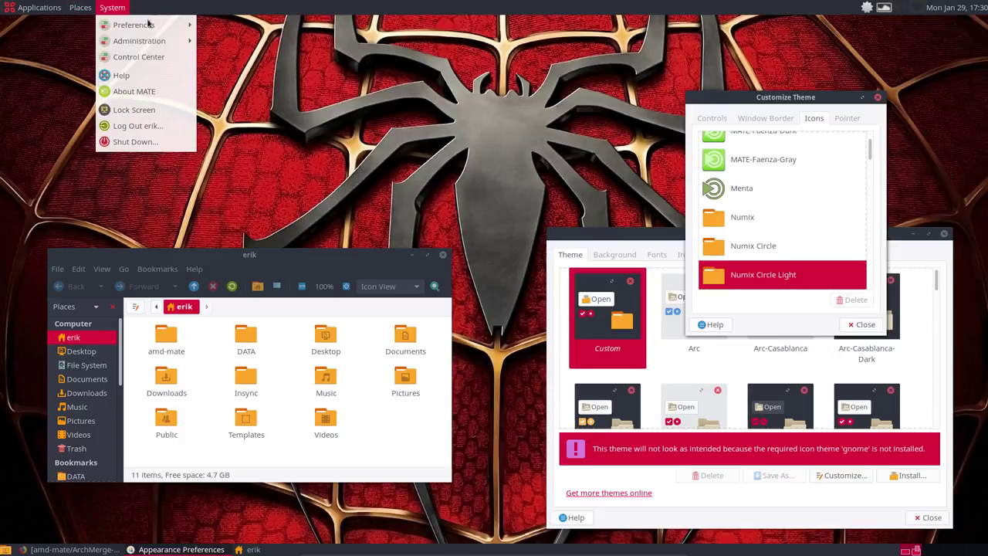
pyautogui.click(788, 260)
# - Switch the icon theme to Paper-Mono-Dark and check its icons among the Programming applications
pyautogui.scroll(-5, 784, 259)
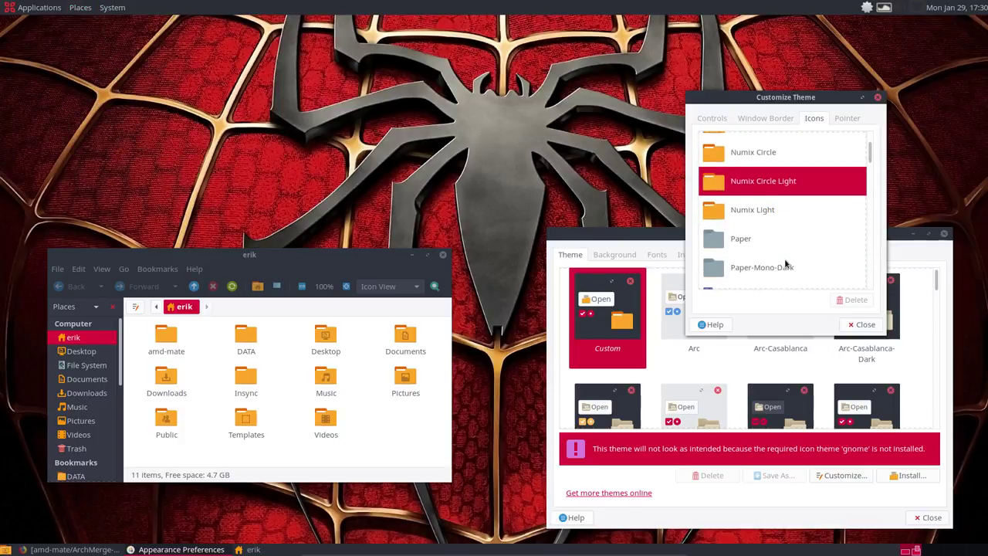
pyautogui.click(729, 199)
pyautogui.click(737, 223)
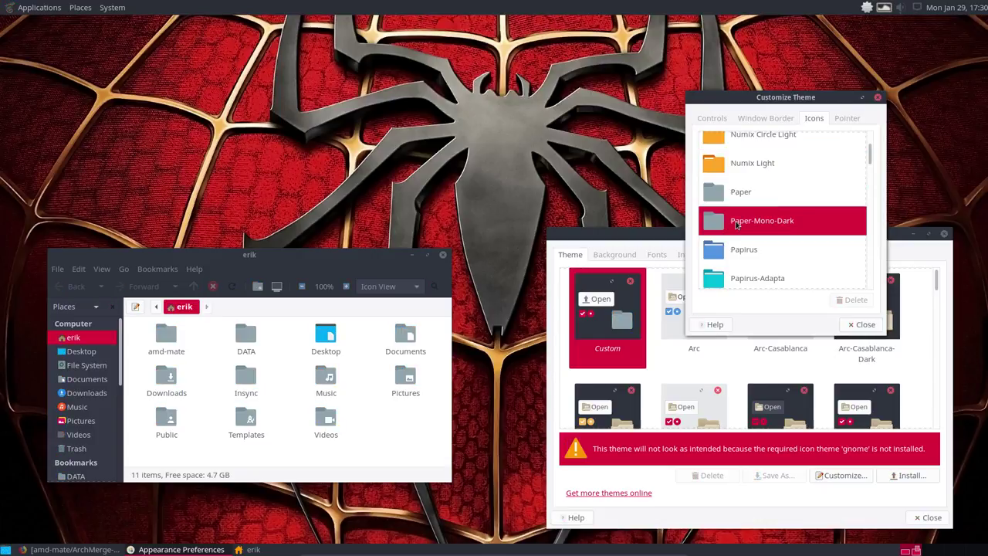
pyautogui.click(38, 9)
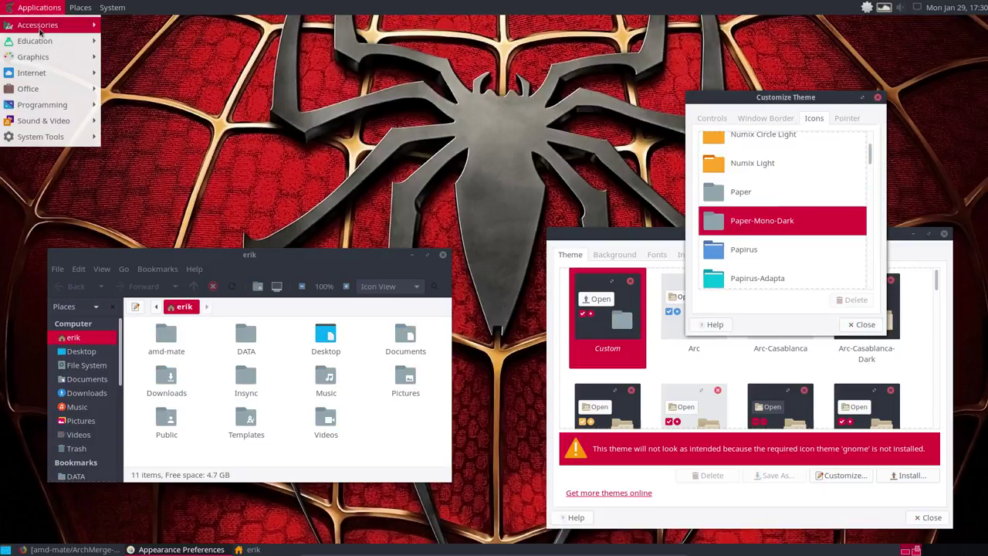
pyautogui.moveTo(41, 77)
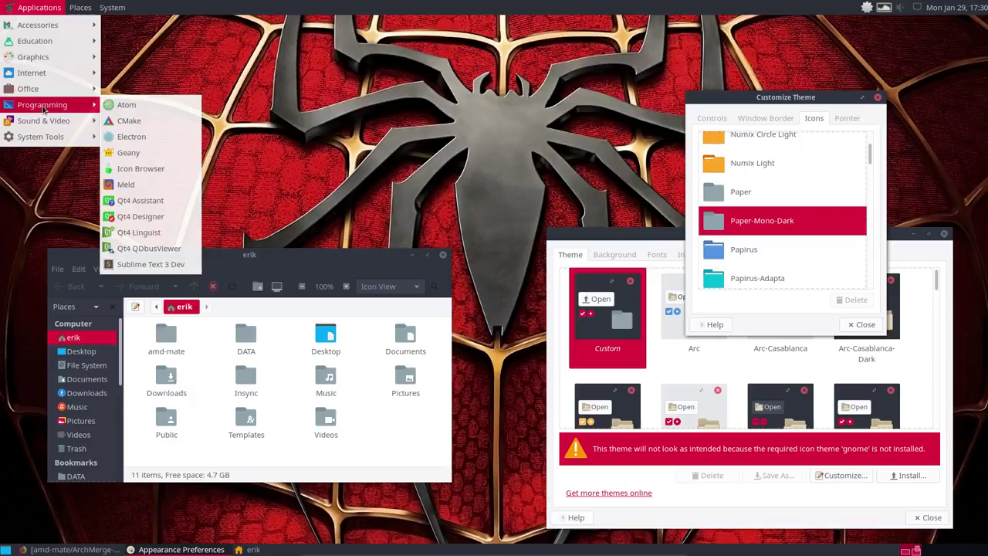
pyautogui.click(758, 282)
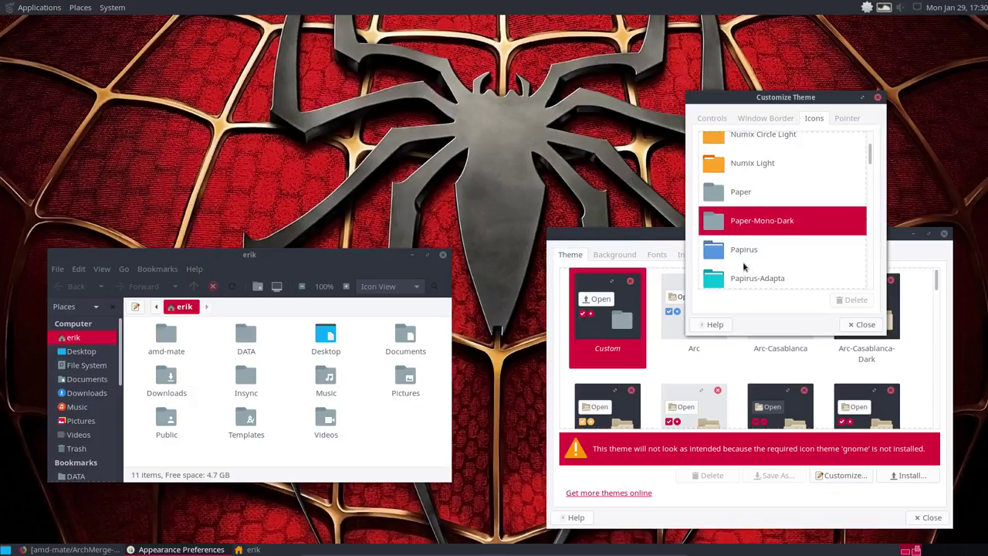
# - Try the Papirus and Papirus-Adapta icon themes and check the application category icons of each
pyautogui.click(744, 253)
pyautogui.click(19, 10)
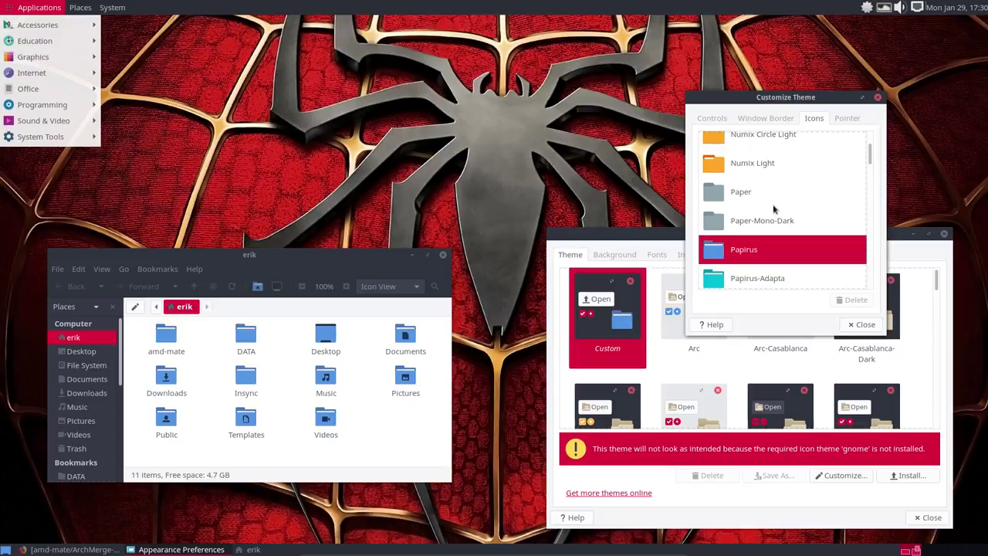
pyautogui.click(780, 281)
pyautogui.click(768, 282)
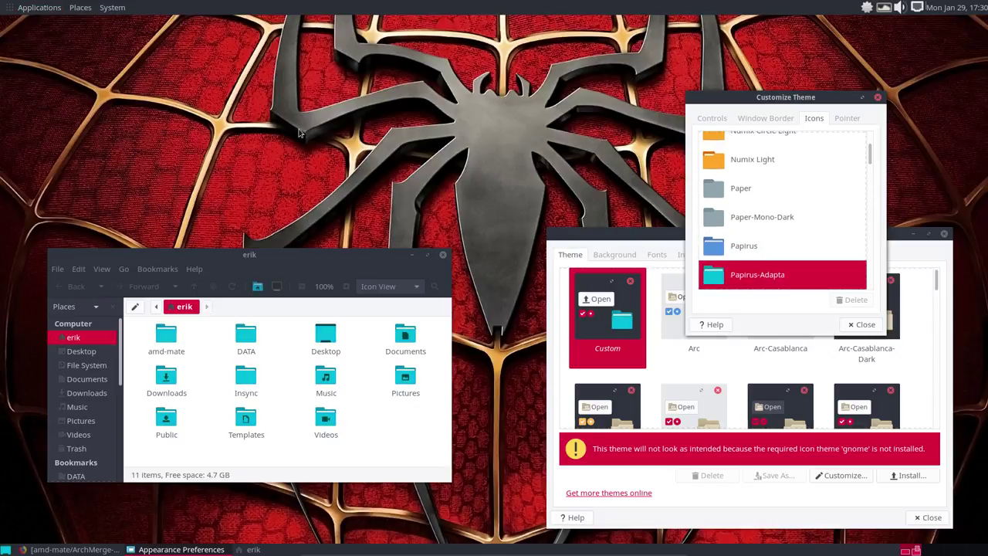
pyautogui.click(50, 14)
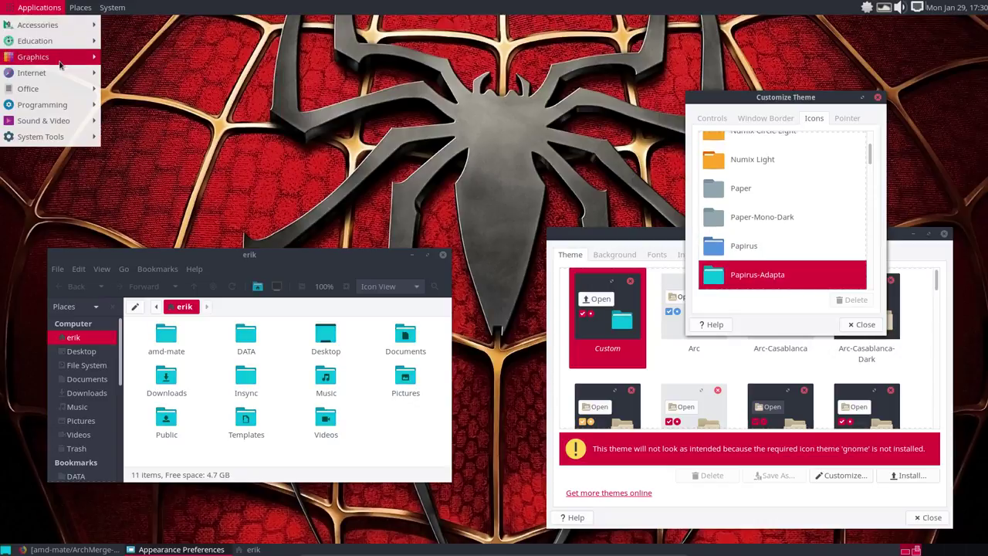
pyautogui.click(763, 274)
# - Apply the Sardi Flat Colora Carissma icon theme and move the file manager window higher on the desktop
pyautogui.scroll(-10, 763, 274)
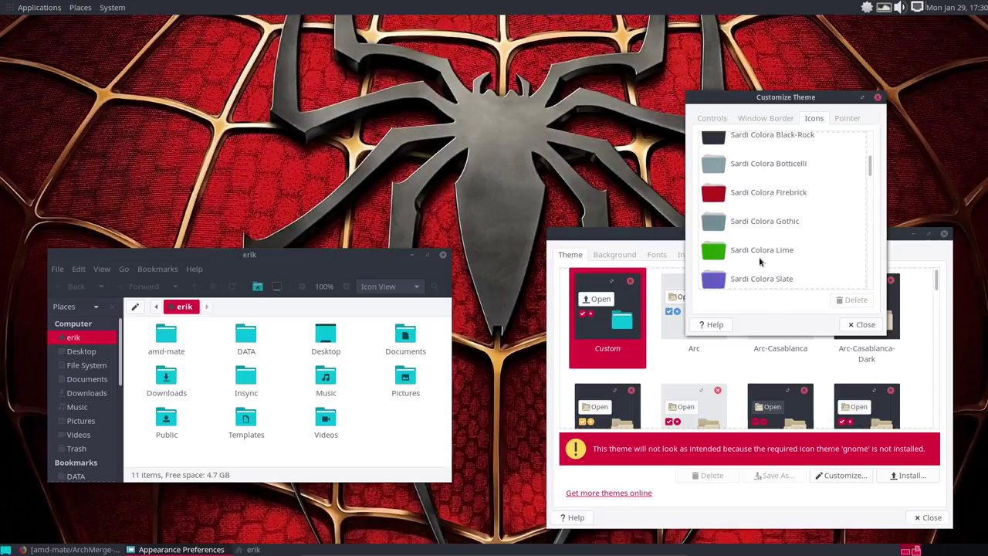
pyautogui.scroll(-5, 760, 262)
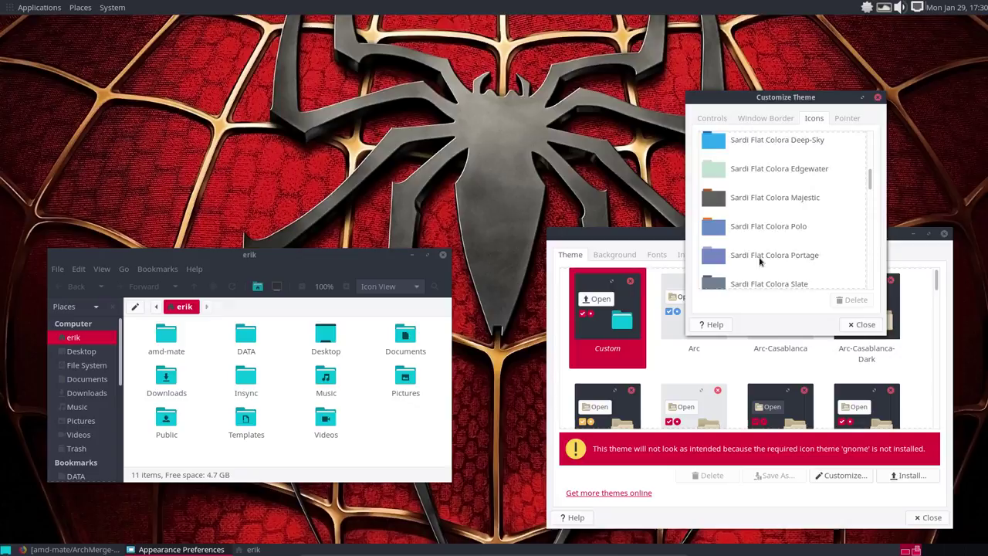
pyautogui.scroll(3, 760, 263)
pyautogui.click(721, 183)
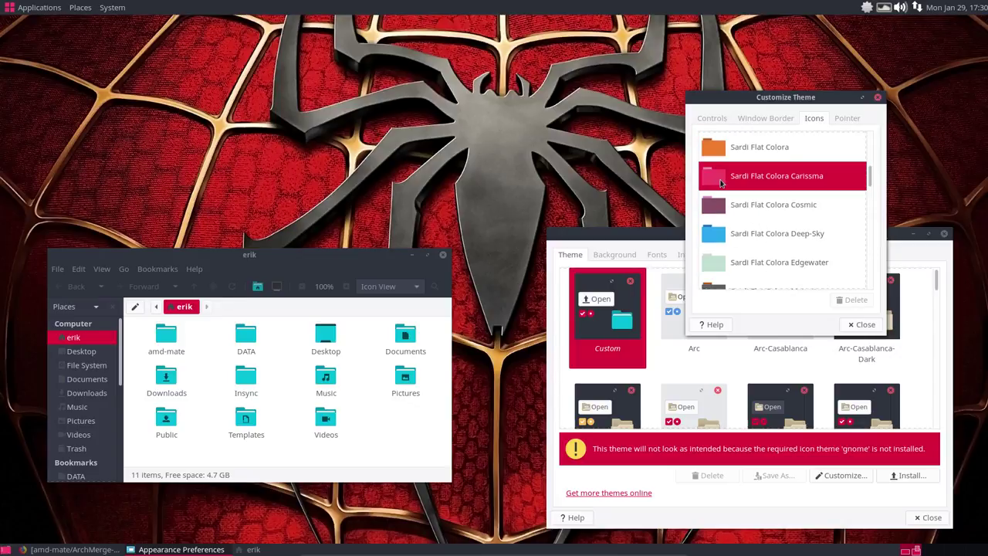
pyautogui.moveTo(316, 261); pyautogui.dragTo(305, 208)
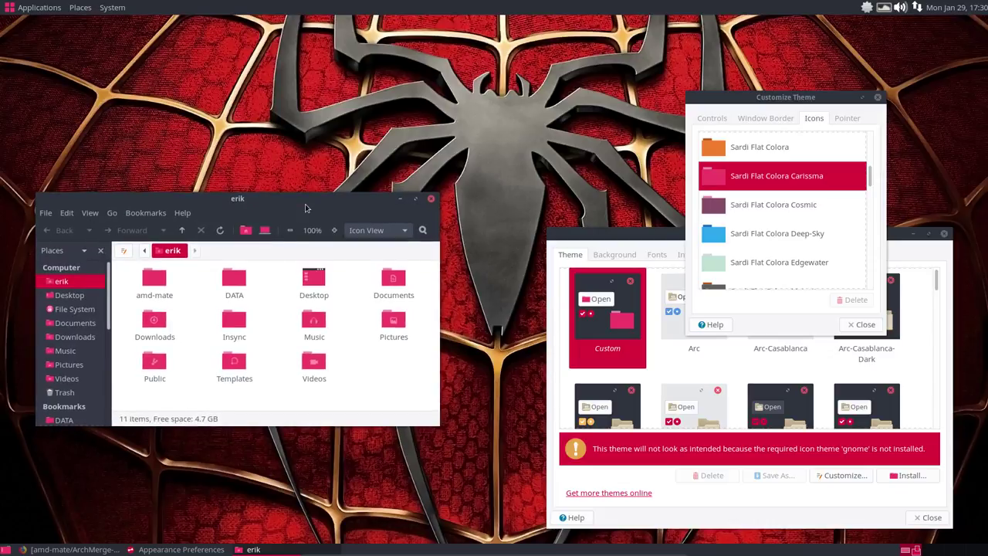
# - Switch the icon theme to Sardi Flexible Luv Colora Red
pyautogui.scroll(-10, 779, 193)
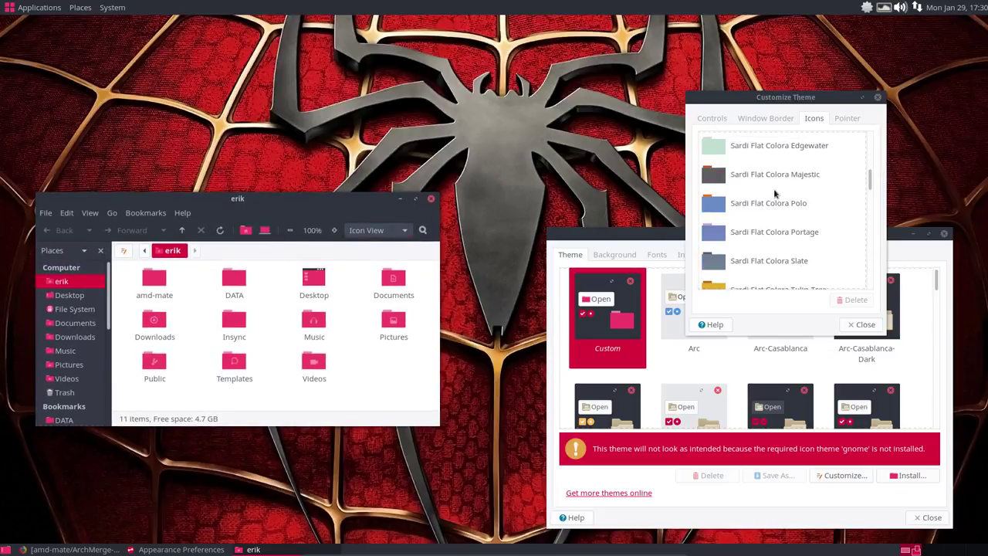
pyautogui.scroll(-3, 772, 194)
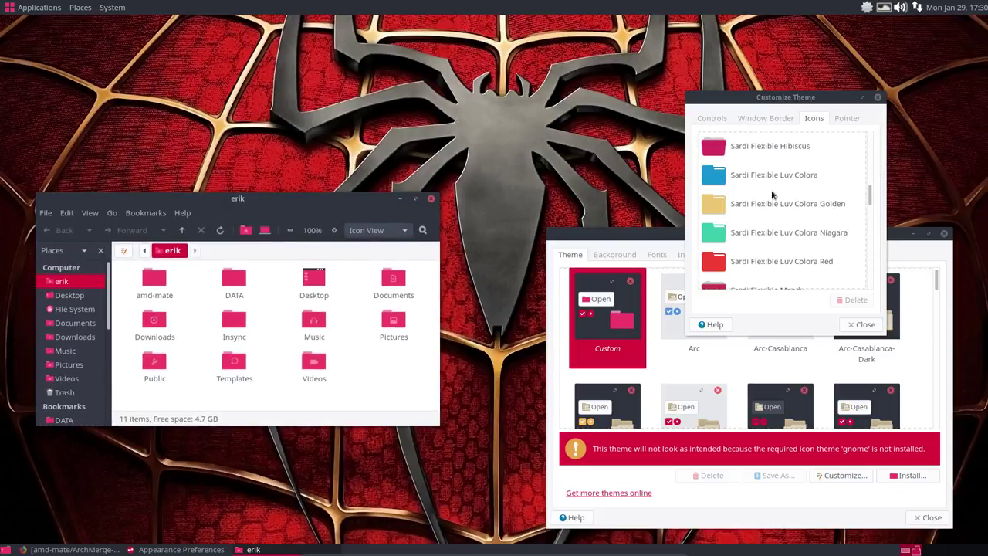
pyautogui.click(751, 260)
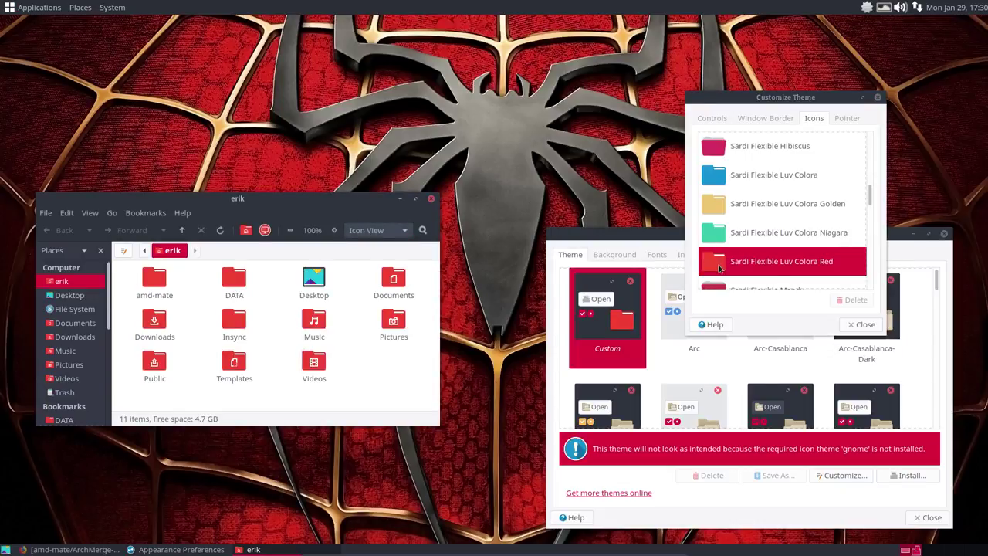
# - Switch the icon theme to Sardi Flexible Tory
pyautogui.scroll(-4, 785, 268)
pyautogui.scroll(-3, 783, 268)
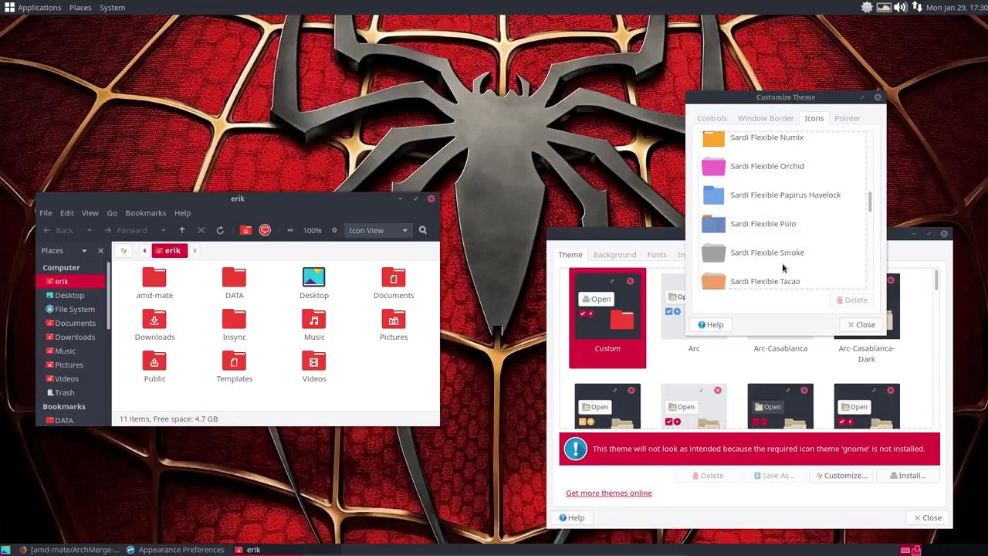
pyautogui.scroll(-2, 783, 268)
pyautogui.scroll(-2, 783, 268)
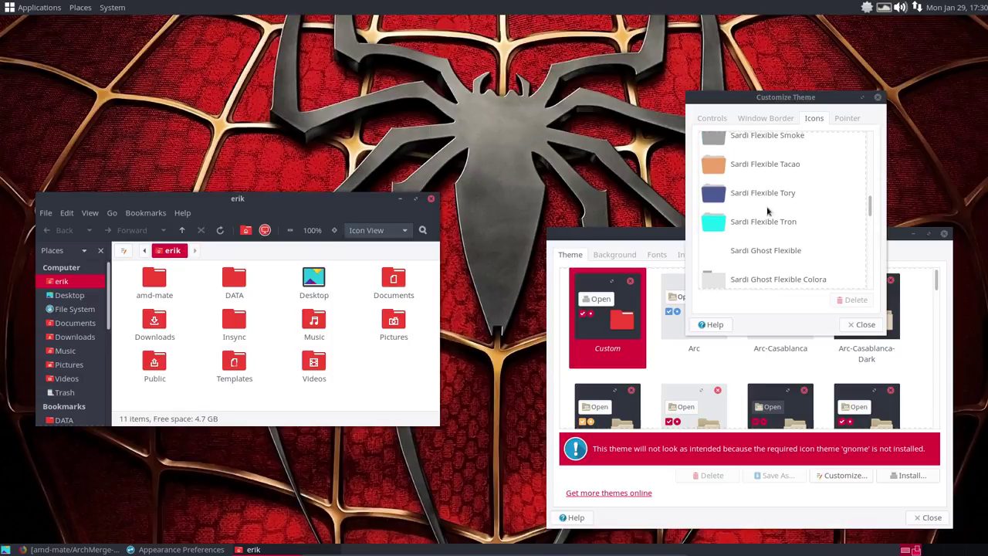
pyautogui.click(718, 196)
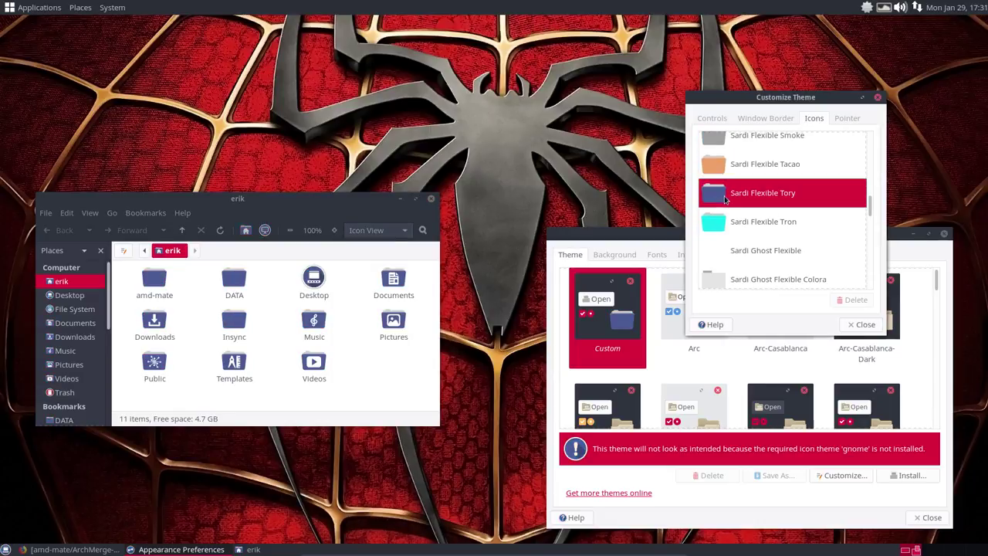
# - Browse the further Sardi icon themes and apply Sardi Mono Colora Blue-Love
pyautogui.scroll(-2, 724, 225)
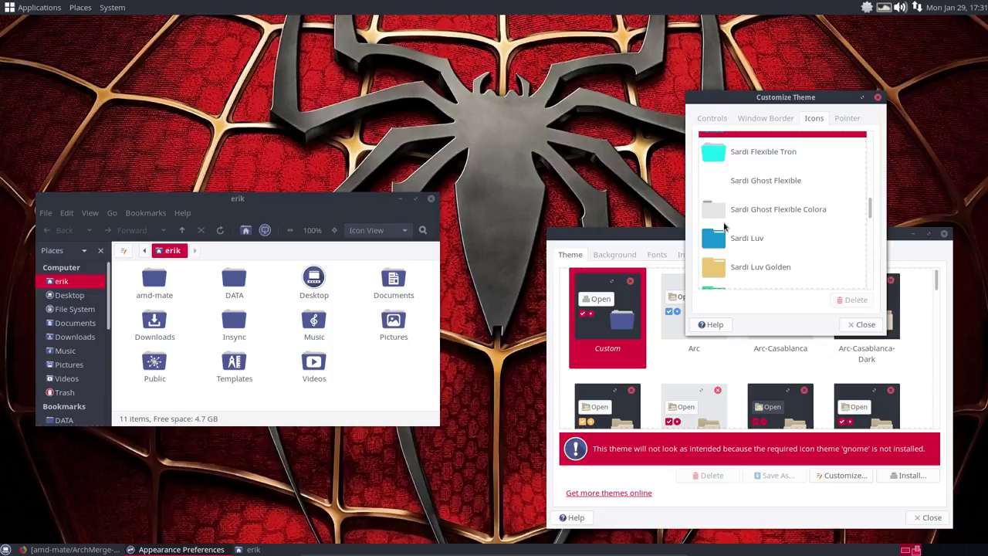
pyautogui.scroll(-2, 724, 226)
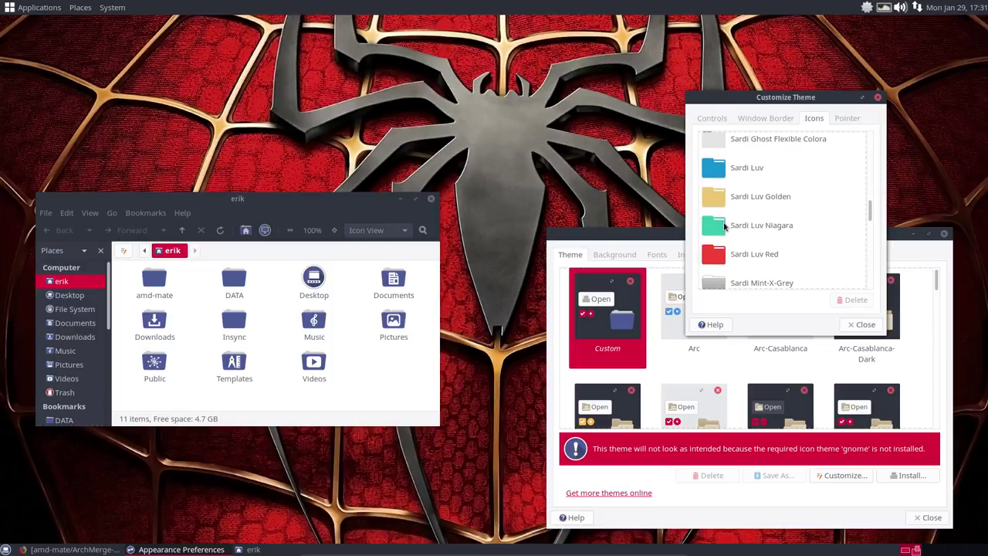
pyautogui.scroll(-2, 724, 225)
pyautogui.scroll(-3, 724, 225)
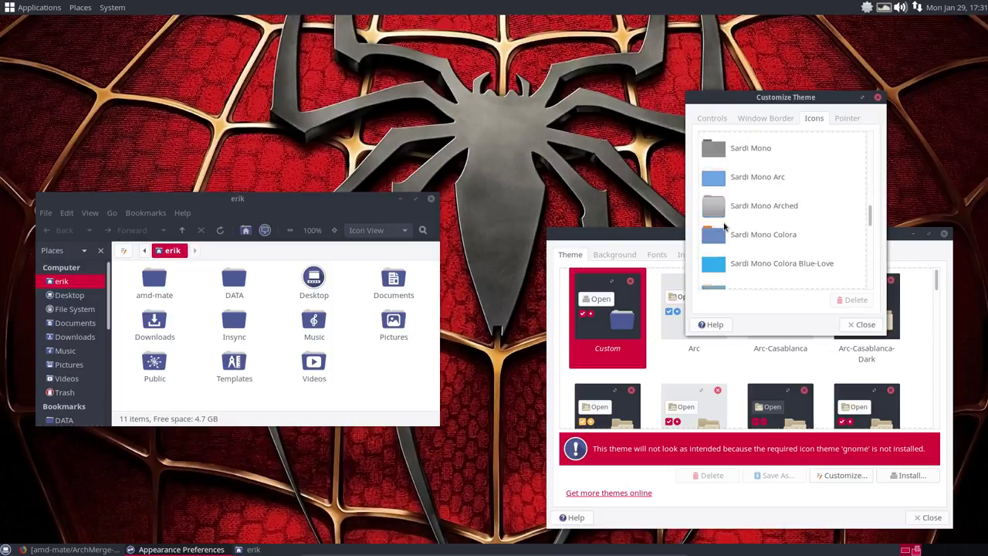
pyautogui.scroll(-1, 724, 226)
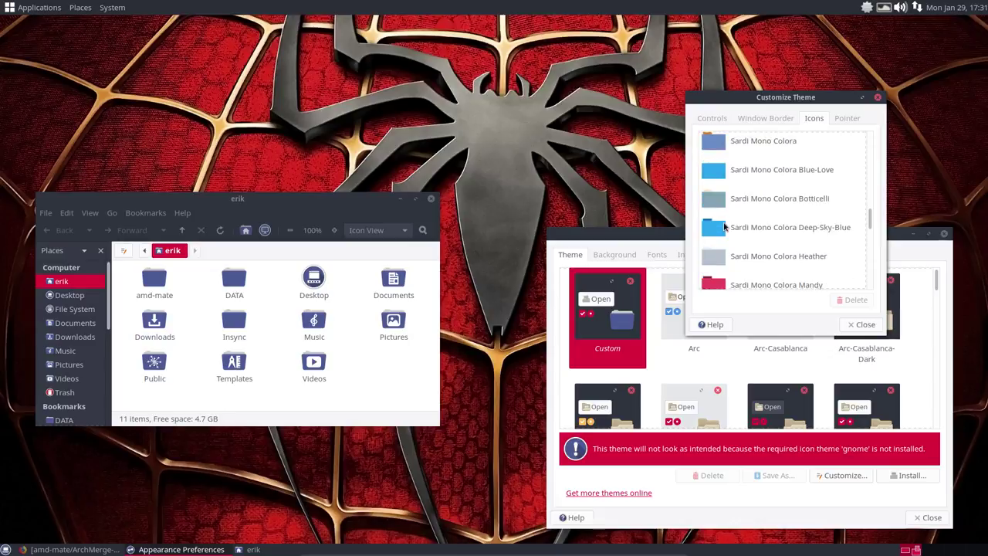
pyautogui.click(717, 172)
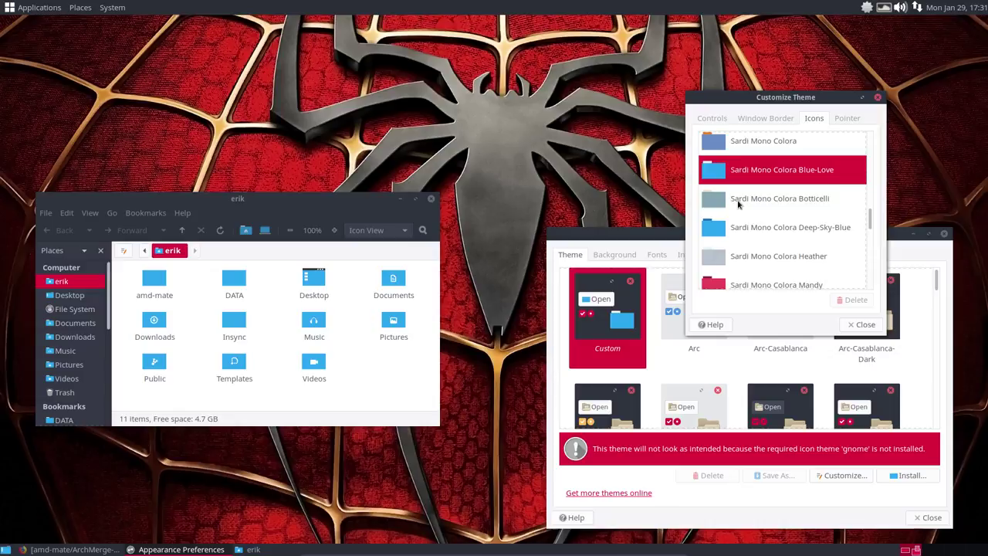
# - Try the Sardi Mono Colora Botticelli and Deep-Sky-Blue icon themes, and apply Sardi Mono Colora Heather
pyautogui.click(739, 204)
pyautogui.click(741, 232)
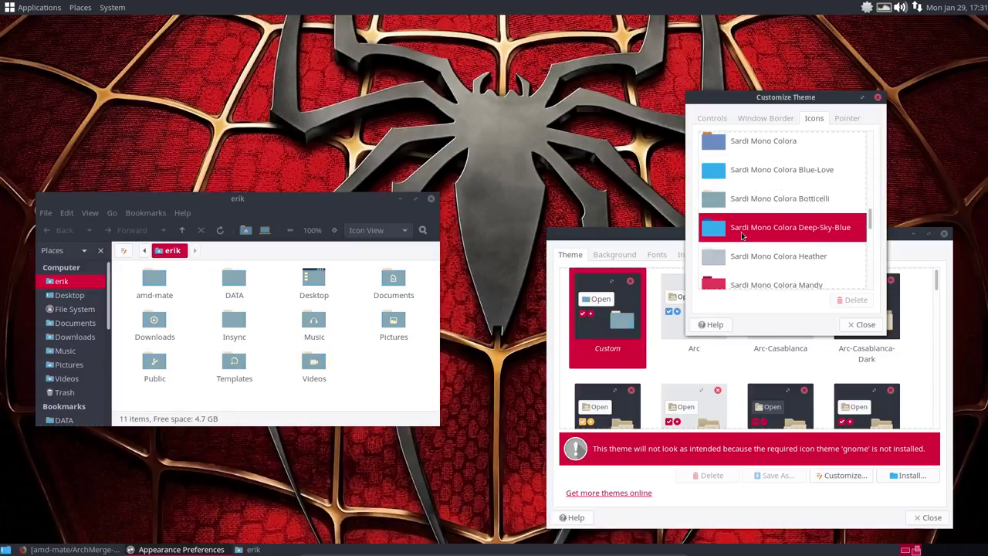
pyautogui.click(740, 261)
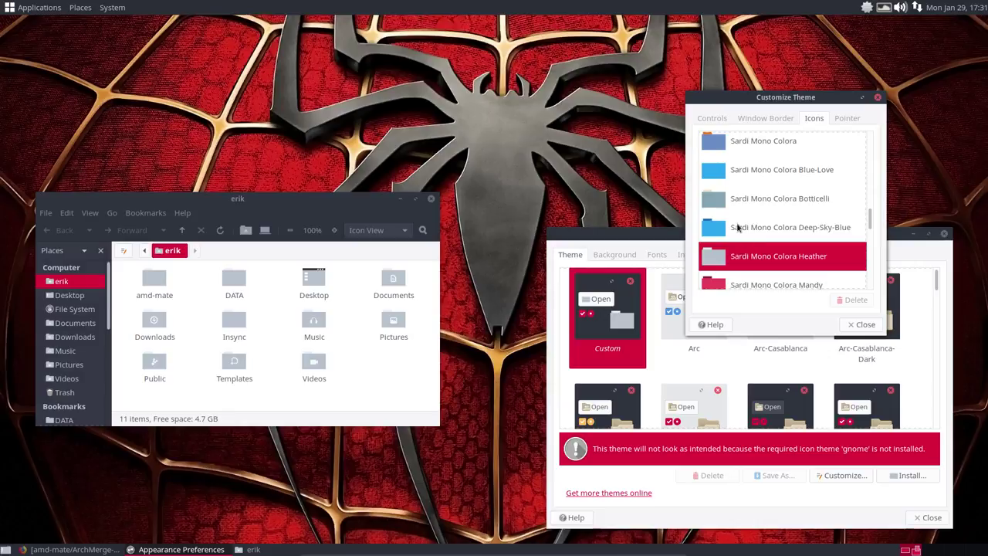
# - Apply the Sardi Mono Colora Mandy icon theme and move the file manager window up, clear of the other windows
pyautogui.scroll(-2, 744, 246)
pyautogui.click(748, 223)
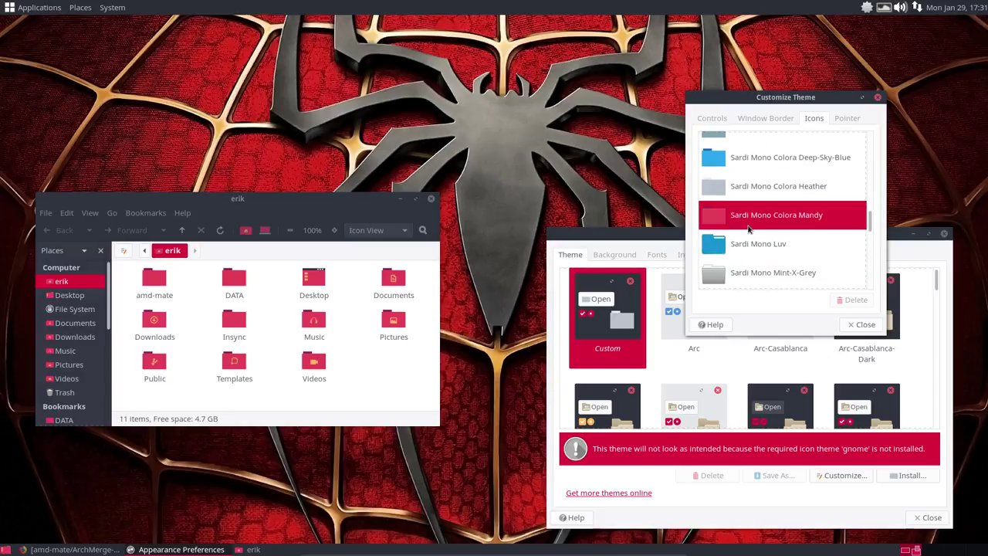
pyautogui.moveTo(296, 203); pyautogui.dragTo(358, 35)
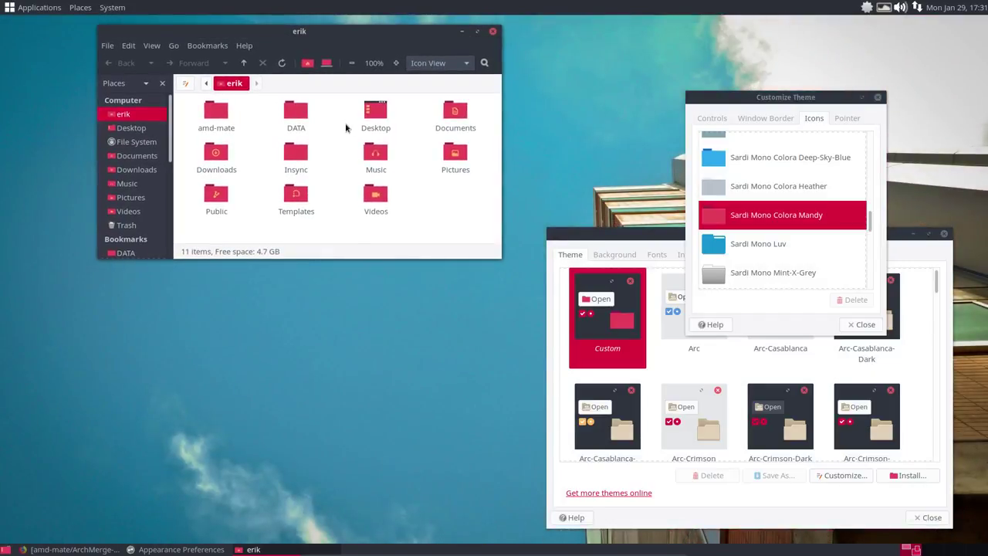
# - Switch to the next wallpaper in Variety and pause the rotation on the spiderman1080.jpg image
pyautogui.click(884, 7)
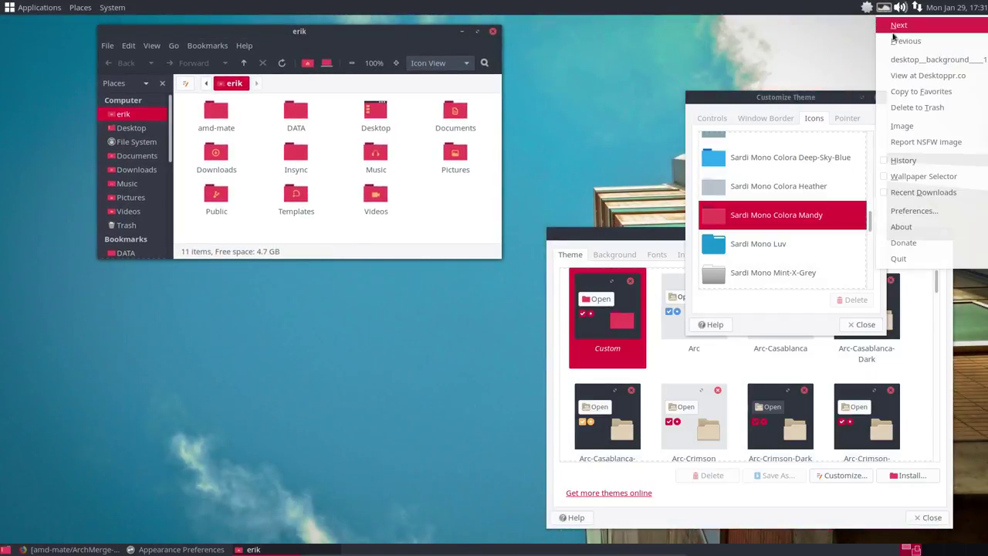
pyautogui.click(903, 27)
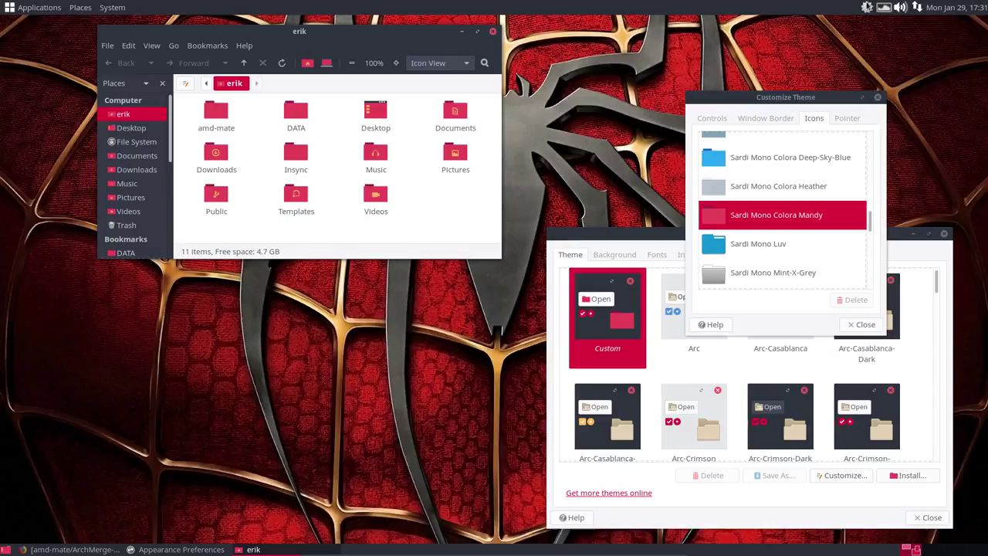
pyautogui.click(883, 7)
pyautogui.moveTo(803, 124)
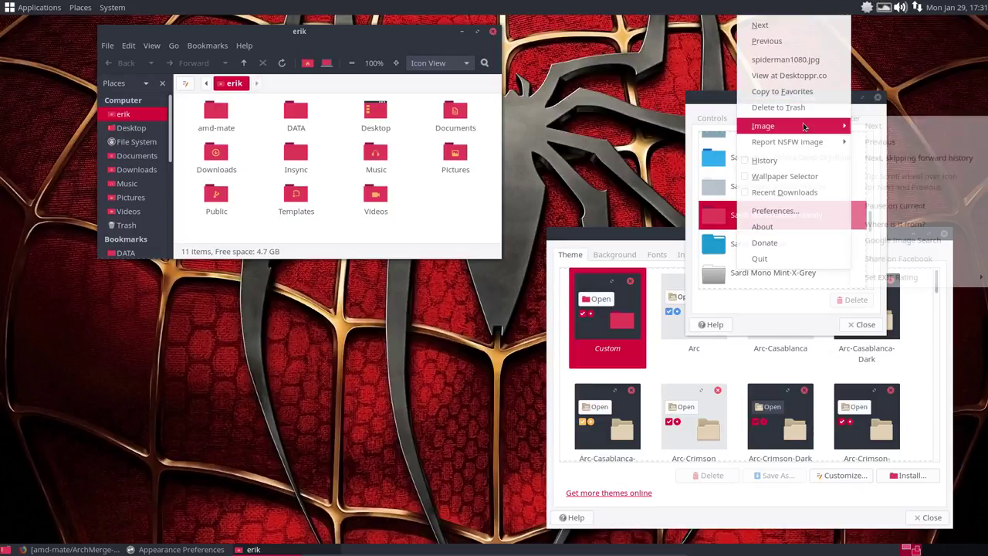
pyautogui.click(886, 207)
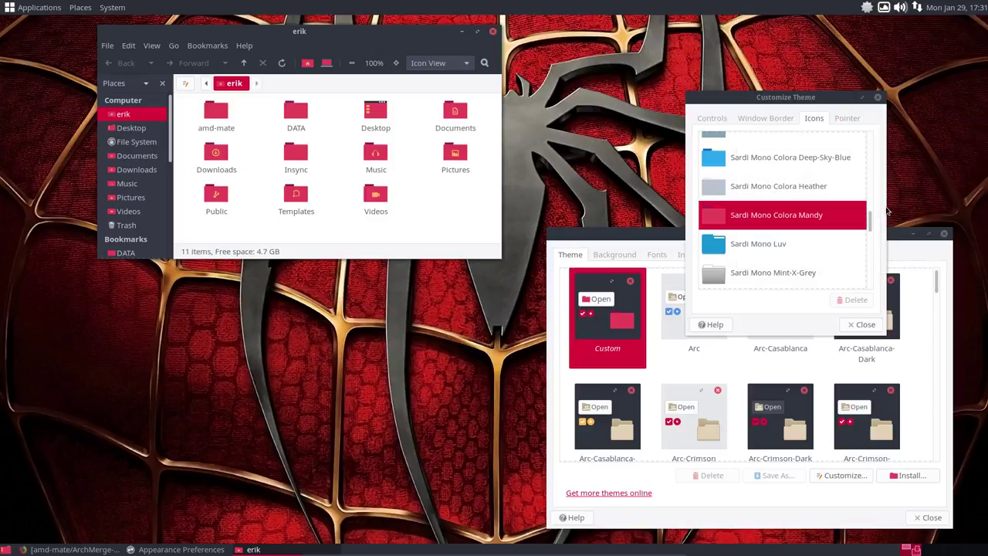
# - Rearrange the Customize Theme and Appearance Preferences windows and browse the rest of the icon themes down to Surfn Vertexed
pyautogui.moveTo(820, 103); pyautogui.dragTo(829, 62)
pyautogui.moveTo(676, 238); pyautogui.dragTo(592, 256)
pyautogui.scroll(-10, 787, 203)
pyautogui.scroll(-5, 791, 201)
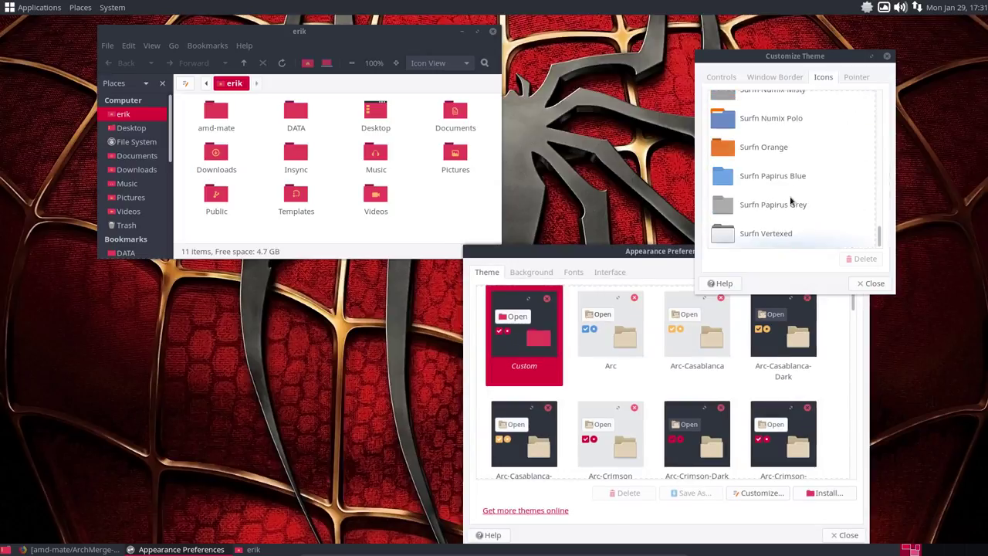
# - Try the Breeze Snow mouse pointer and apply the Breeze pointer theme
pyautogui.click(857, 77)
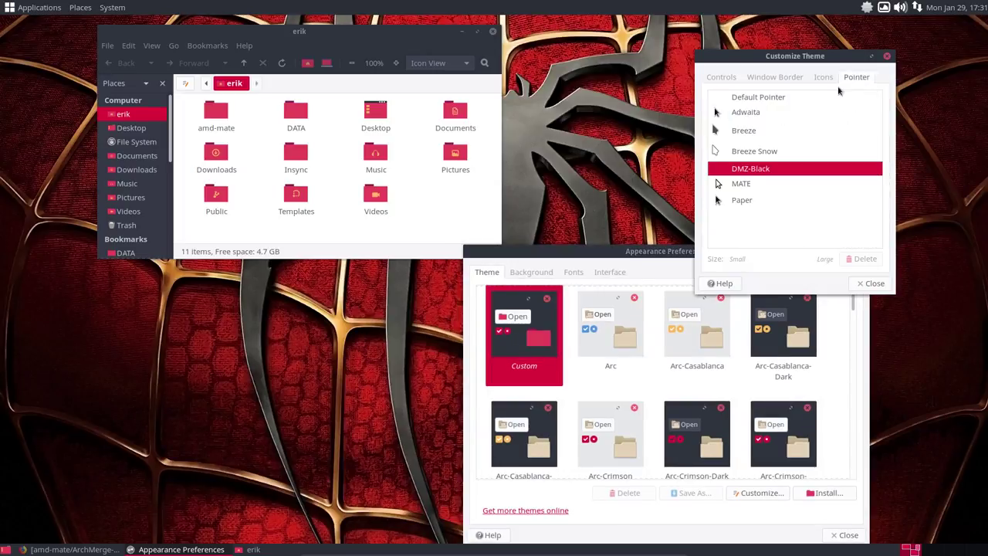
pyautogui.click(754, 154)
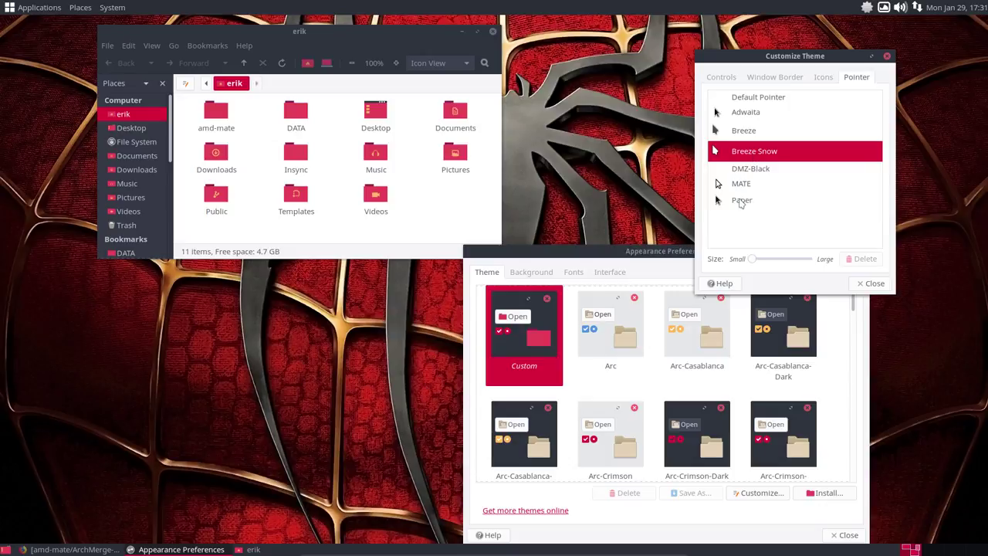
pyautogui.click(743, 133)
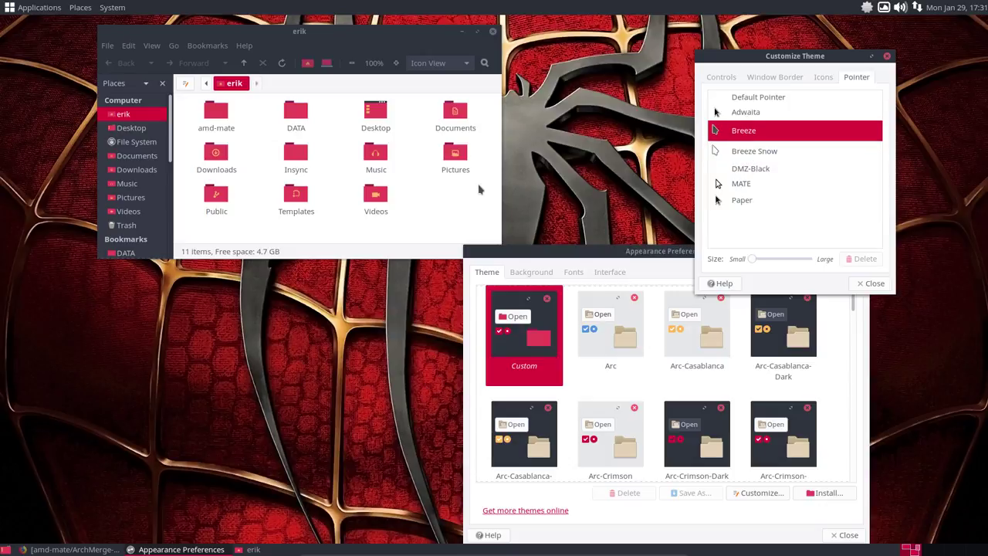
# - Close the theme customization, the appearance preferences and the file manager to clear the desktop
pyautogui.click(888, 58)
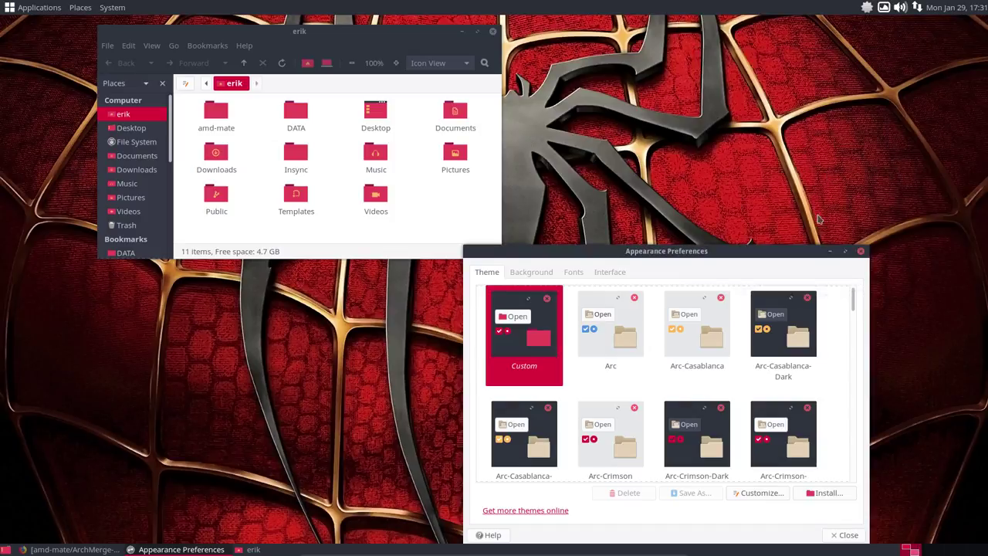
pyautogui.click(861, 252)
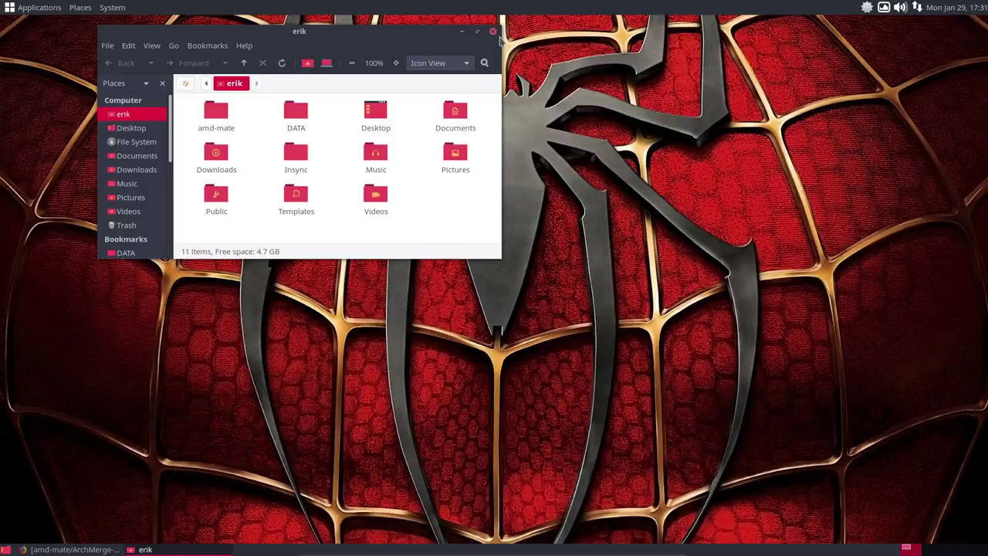
pyautogui.click(492, 33)
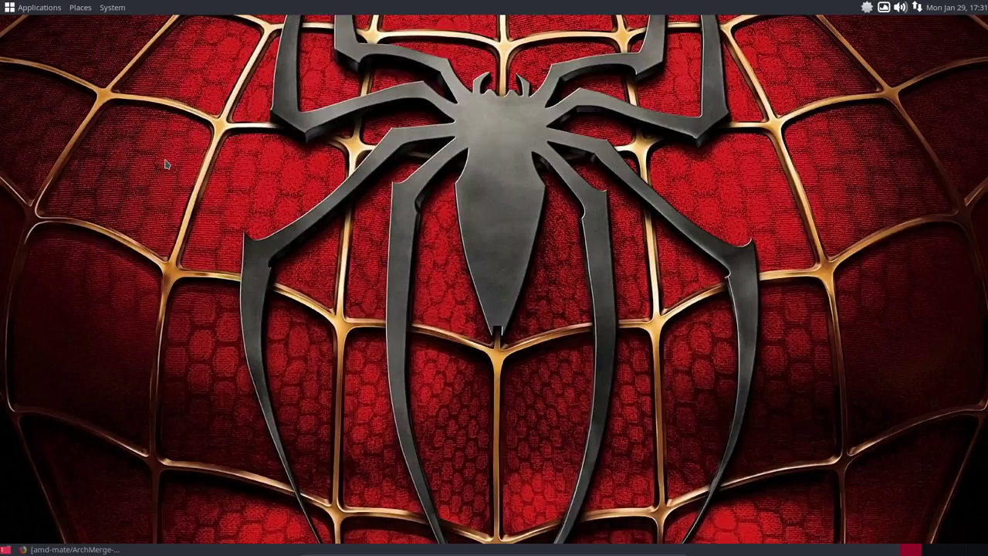
# - Examine the desktop's context menu and the application categories and places offered by the panel
pyautogui.rightClick(114, 129)
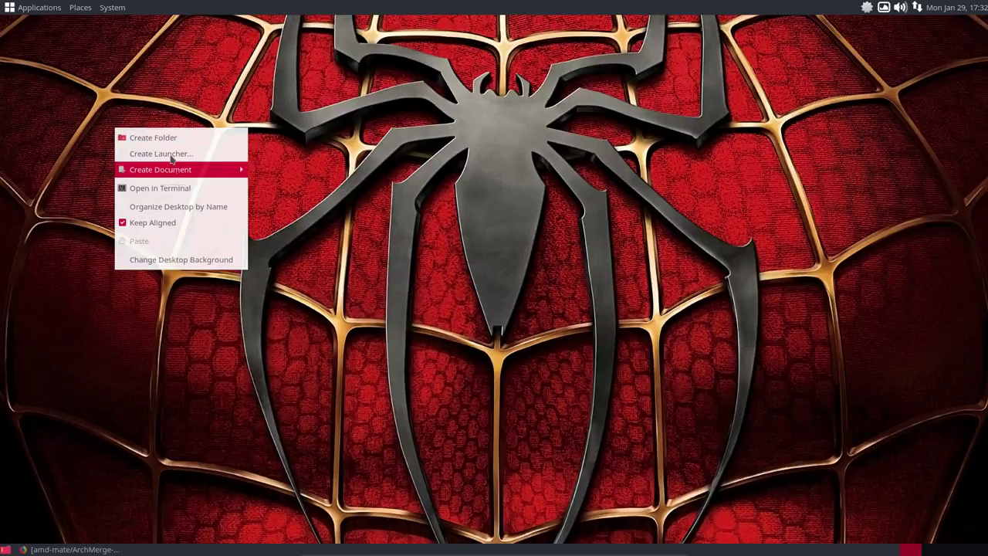
pyautogui.click(170, 105)
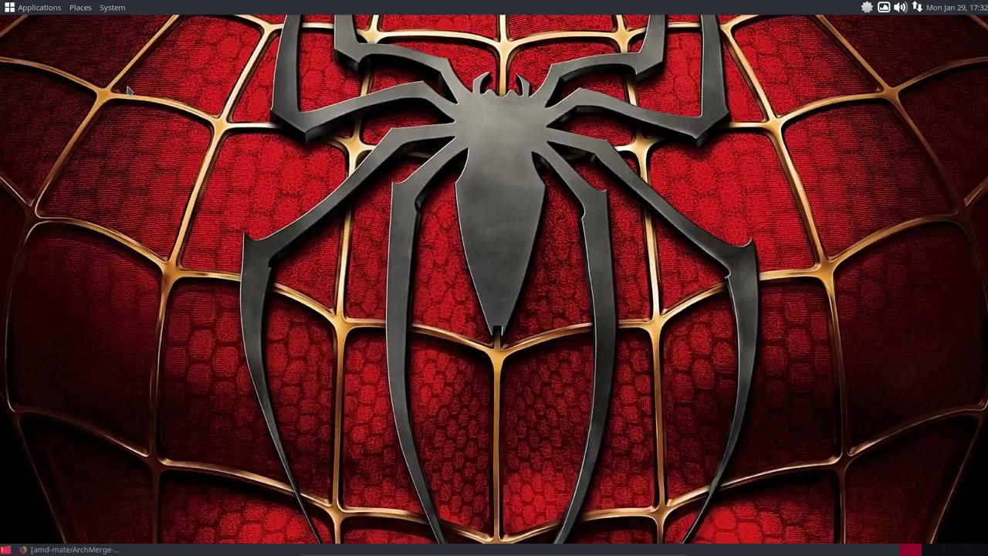
pyautogui.click(36, 9)
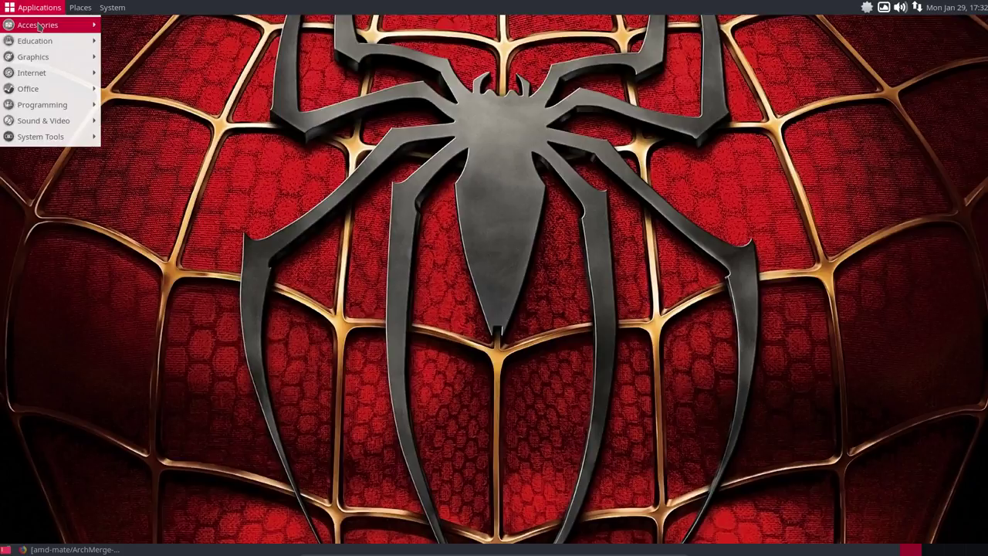
pyautogui.moveTo(37, 24)
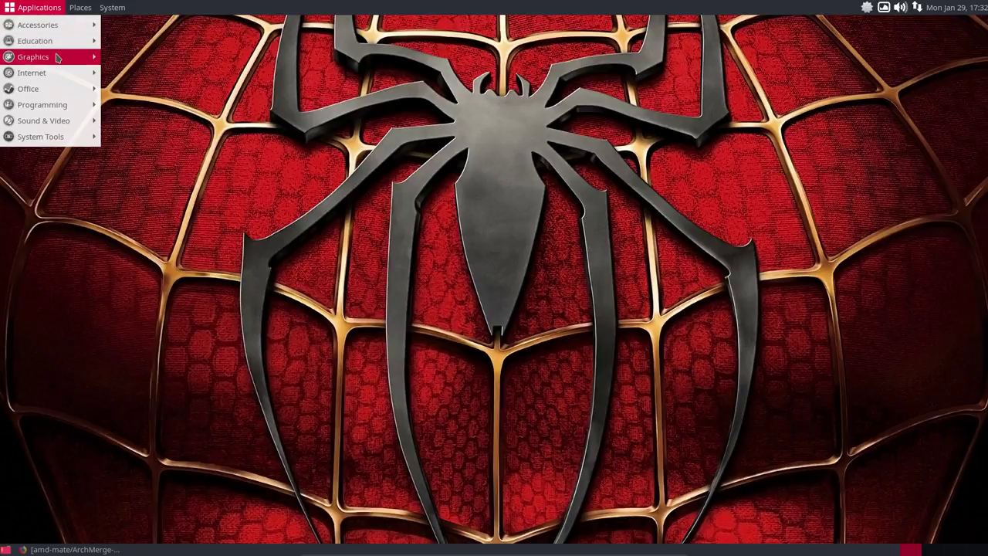
pyautogui.moveTo(56, 58)
pyautogui.moveTo(61, 79)
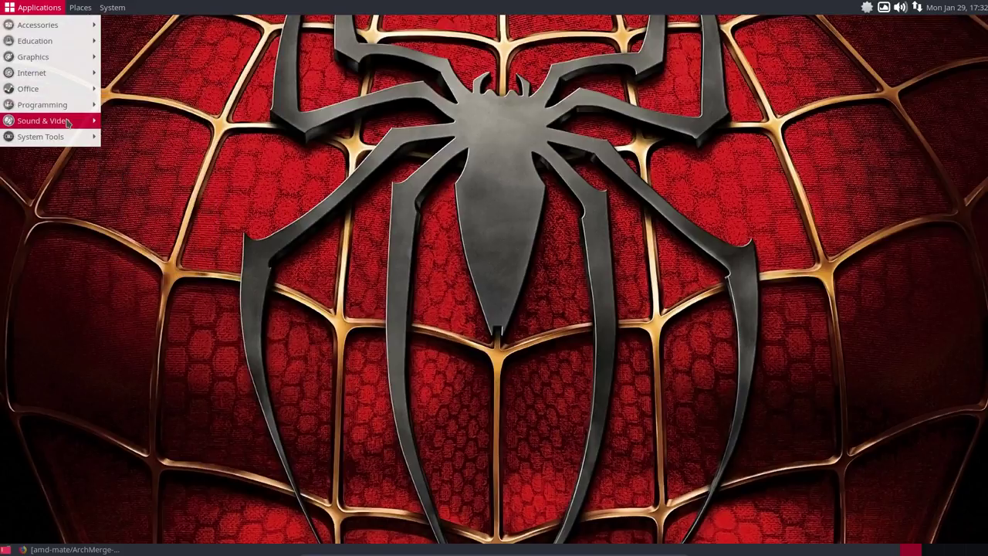
pyautogui.moveTo(68, 135)
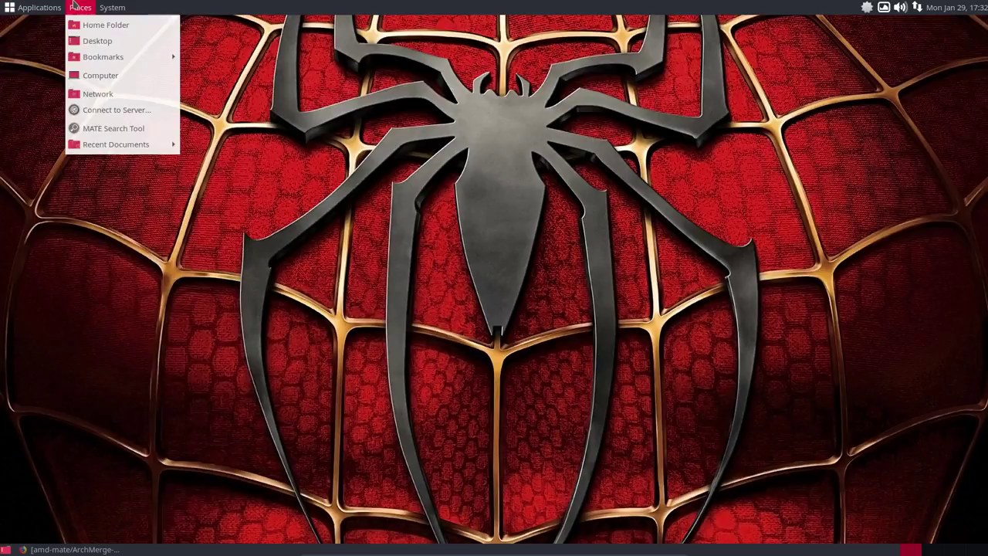
# - Open MATE Tweak from the Look and Feel preferences and show its Windows settings
pyautogui.moveTo(112, 9)
pyautogui.moveTo(135, 29)
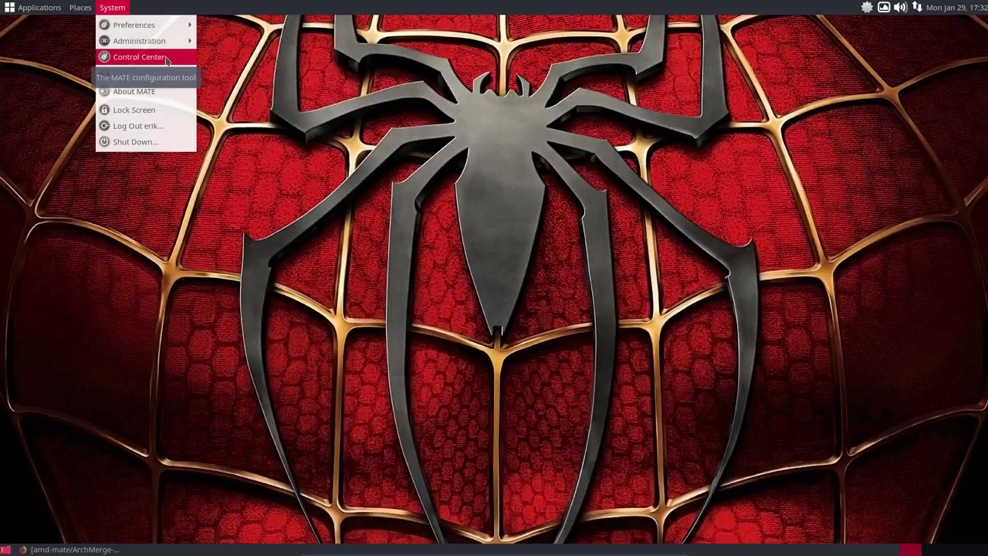
pyautogui.moveTo(182, 42)
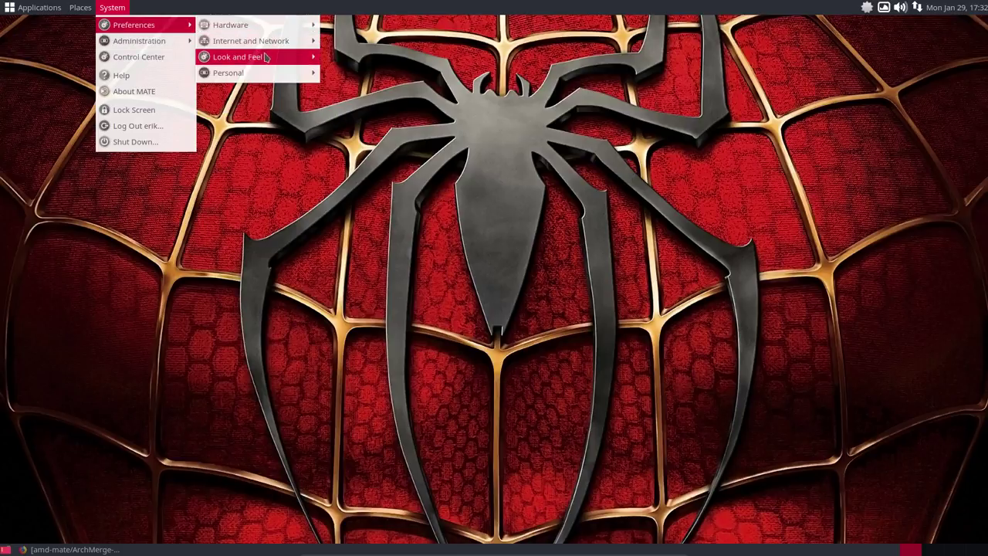
pyautogui.moveTo(270, 59)
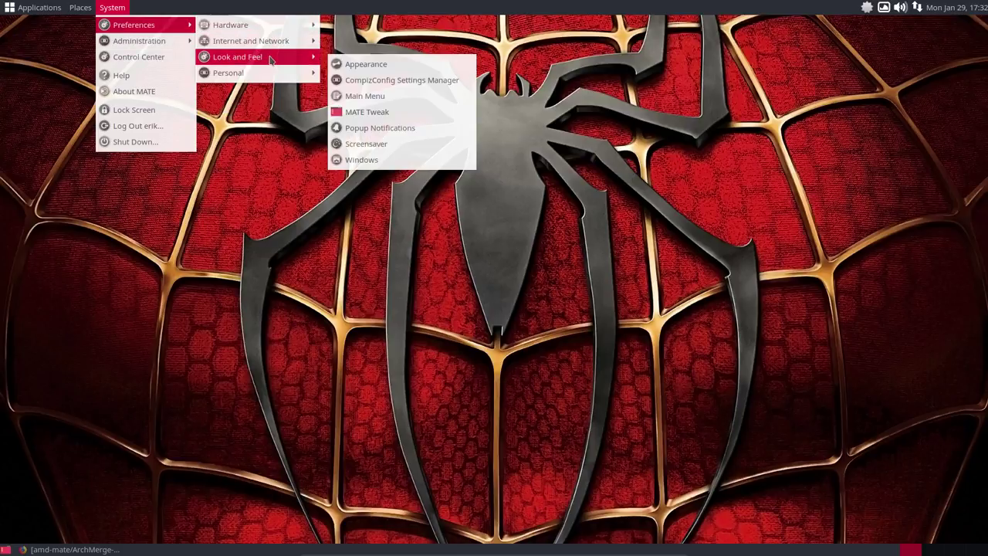
pyautogui.click(372, 112)
pyautogui.click(335, 278)
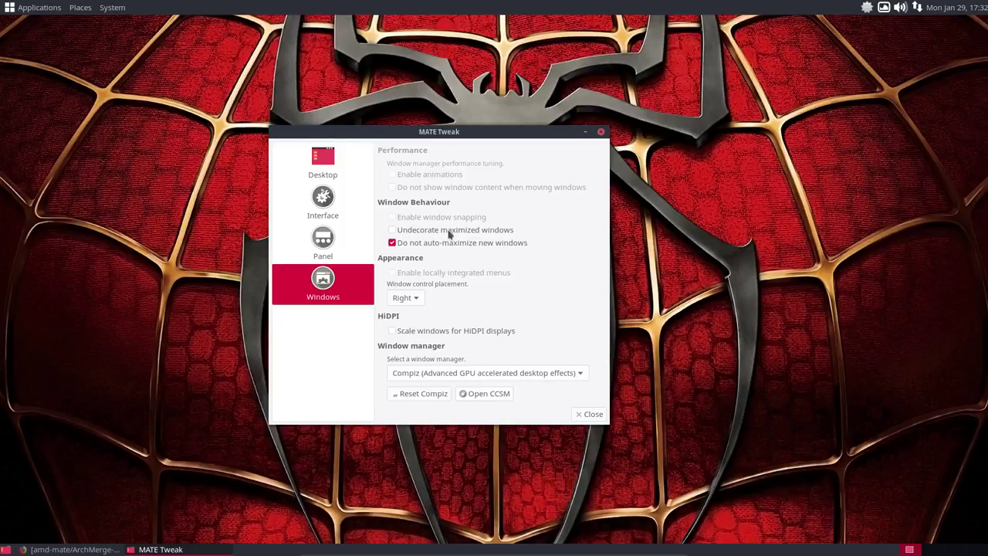
# - Change the window manager to Marco (Software compositor) and test it by moving the MATE Tweak window
pyautogui.moveTo(454, 137); pyautogui.dragTo(408, 82)
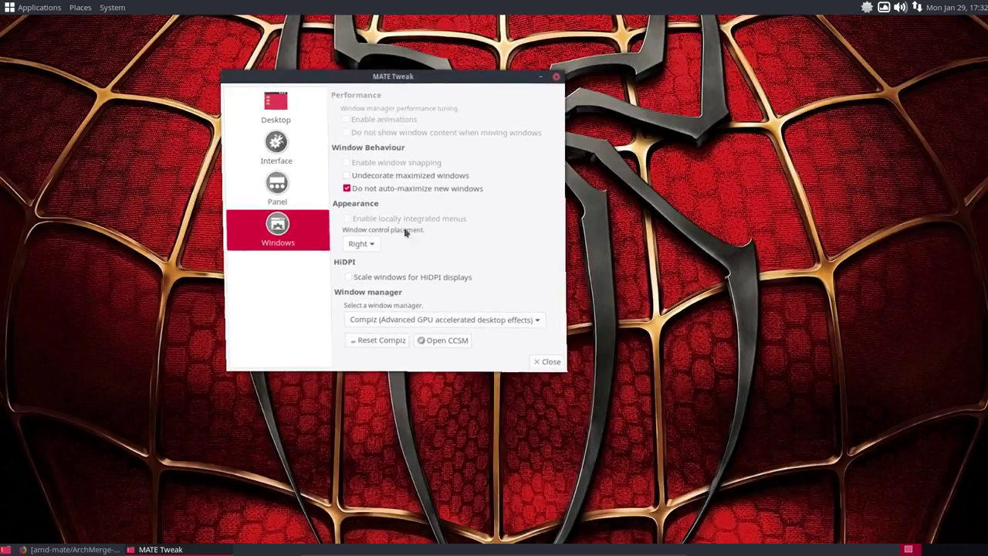
pyautogui.click(395, 321)
pyautogui.click(409, 305)
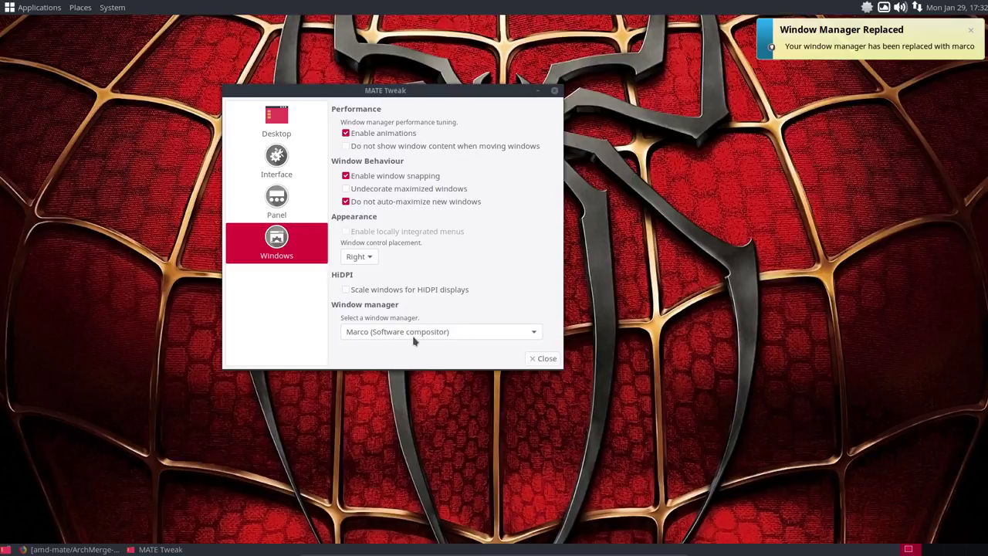
pyautogui.moveTo(398, 92)
pyautogui.mouseDown()
pyautogui.moveTo(319, 89)
pyautogui.moveTo(408, 98)
pyautogui.mouseUp()
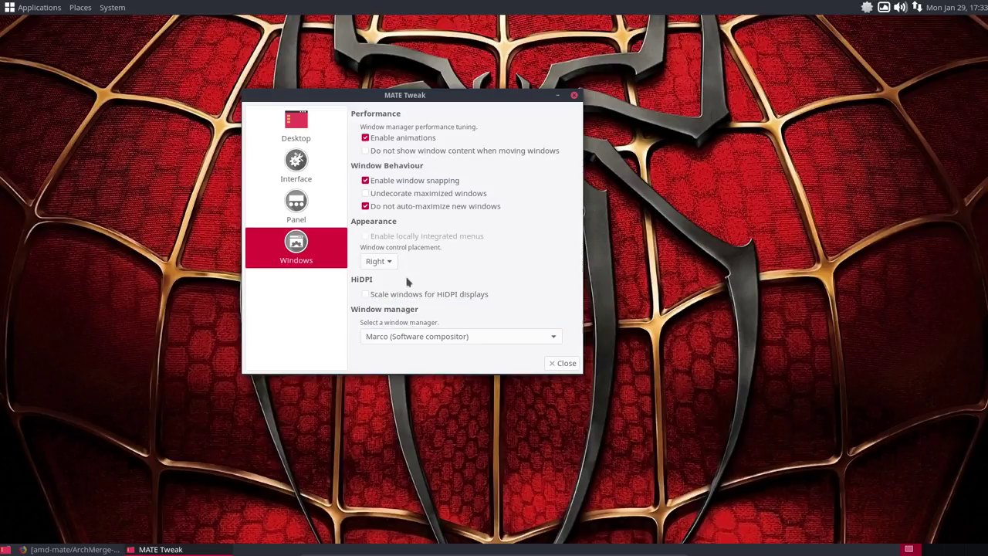
pyautogui.moveTo(418, 95); pyautogui.dragTo(440, 99)
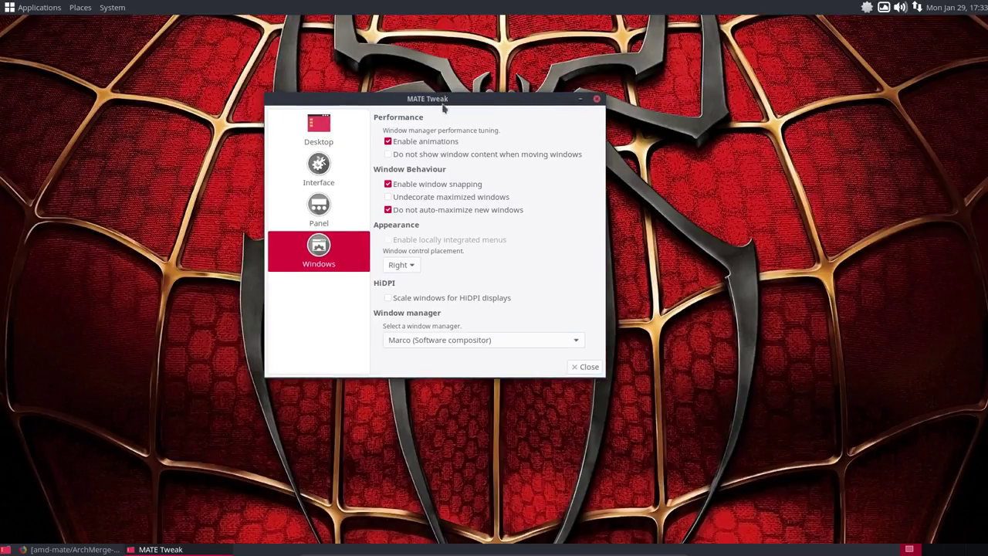
pyautogui.click(314, 130)
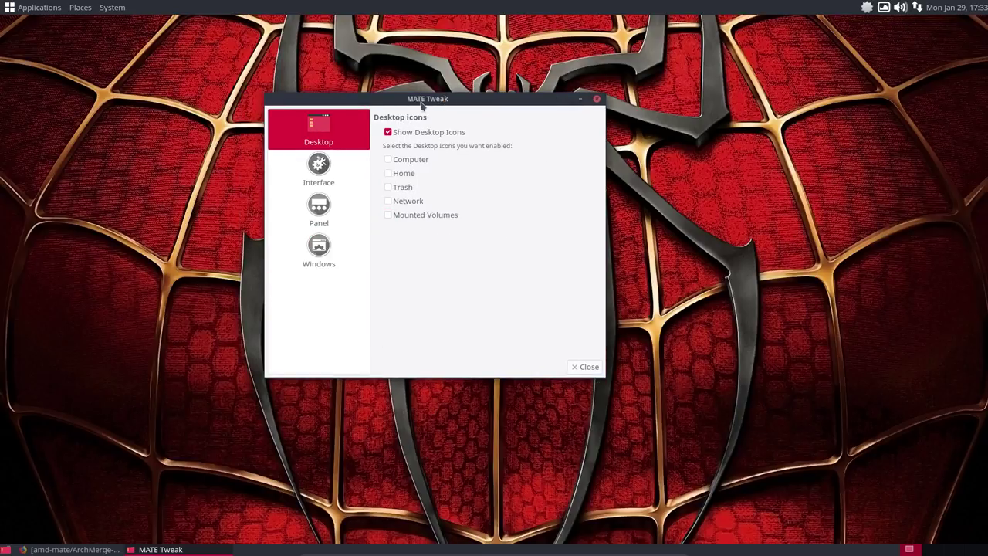
pyautogui.moveTo(426, 98); pyautogui.dragTo(694, 99)
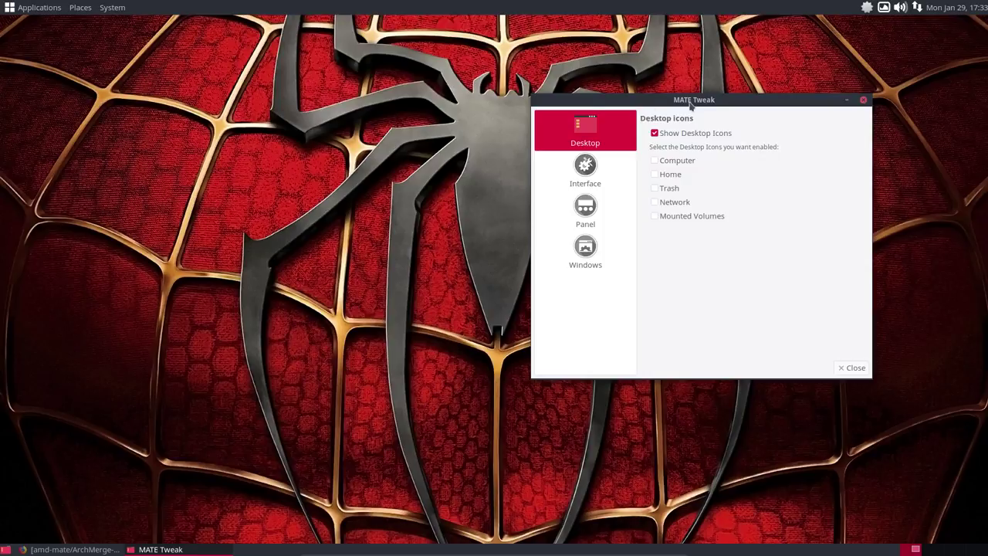
pyautogui.rightClick(244, 121)
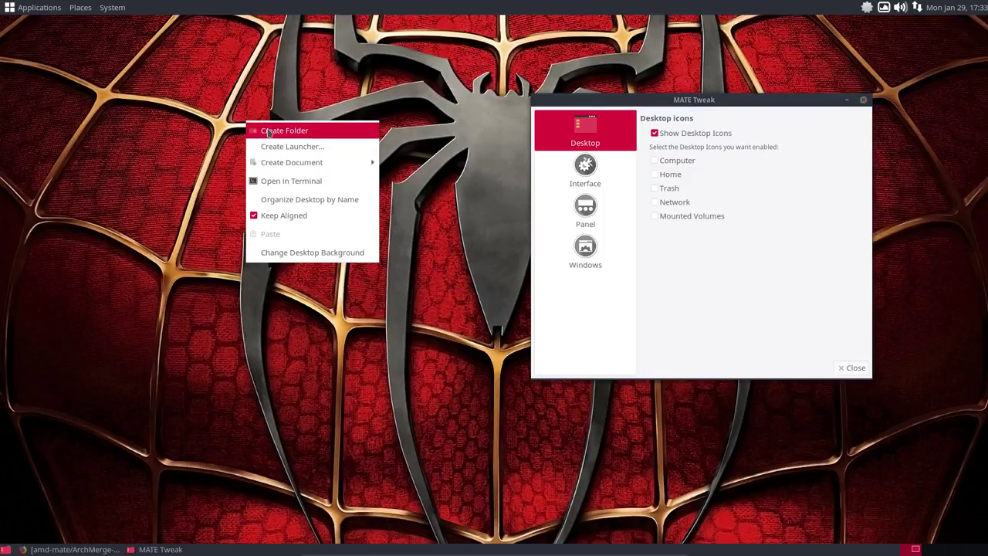
pyautogui.rightClick(226, 163)
pyautogui.rightClick(226, 163)
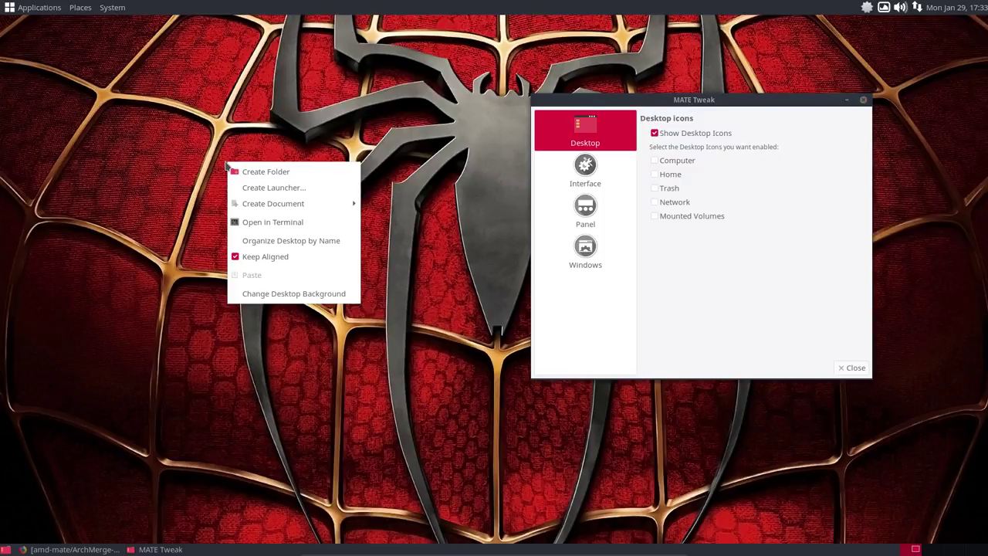
pyautogui.click(270, 177)
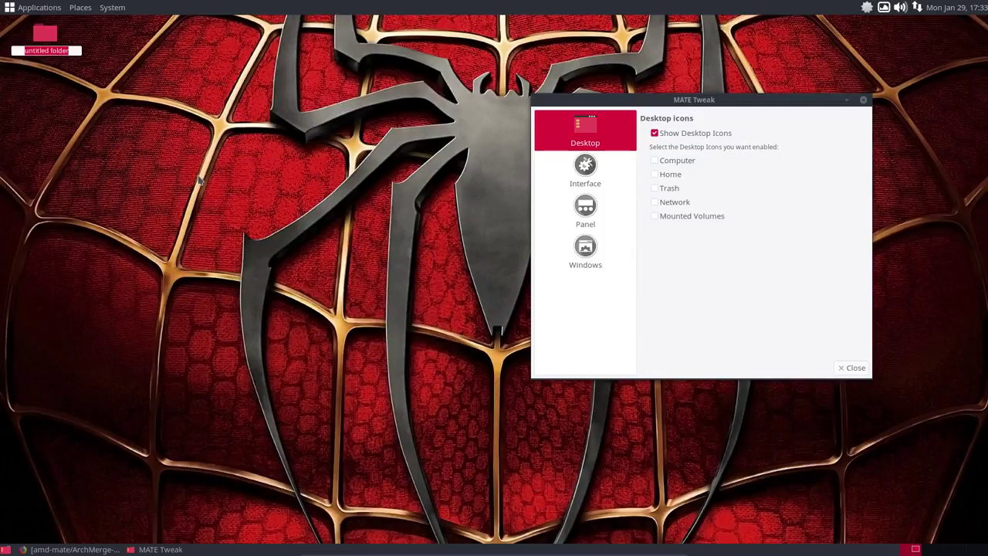
pyautogui.press('Return')
# - Open the new desktop folder to check it and close its window again
pyautogui.click(48, 36)
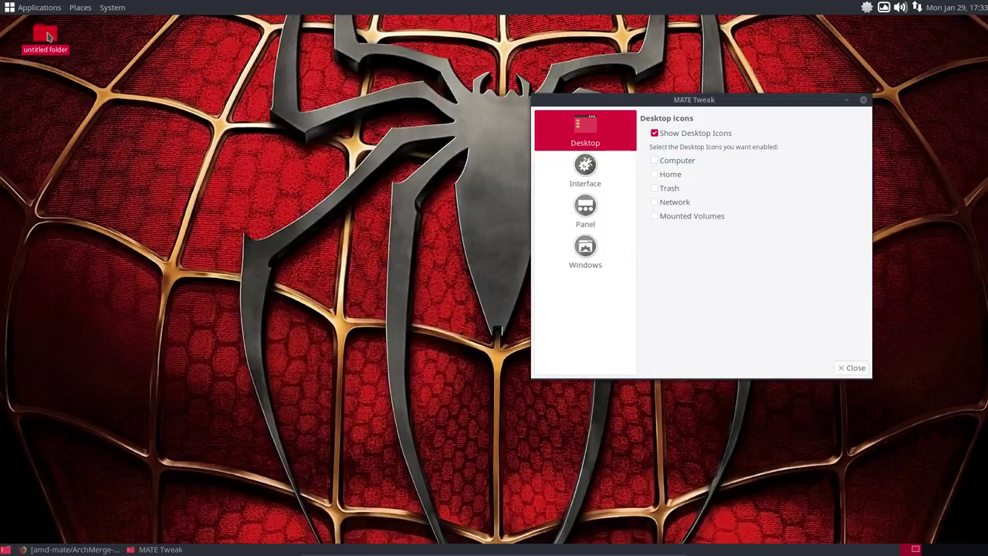
pyautogui.doubleClick(48, 36)
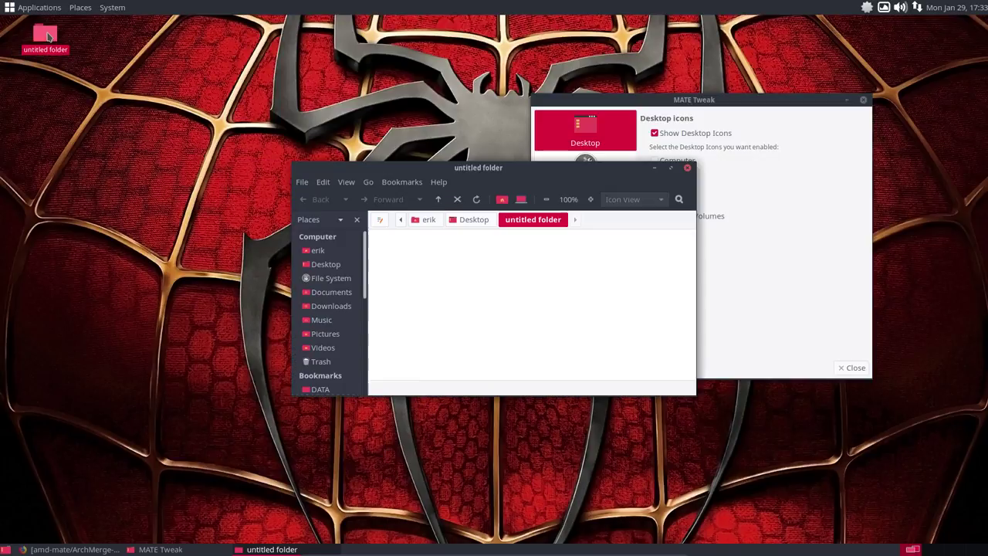
pyautogui.click(687, 169)
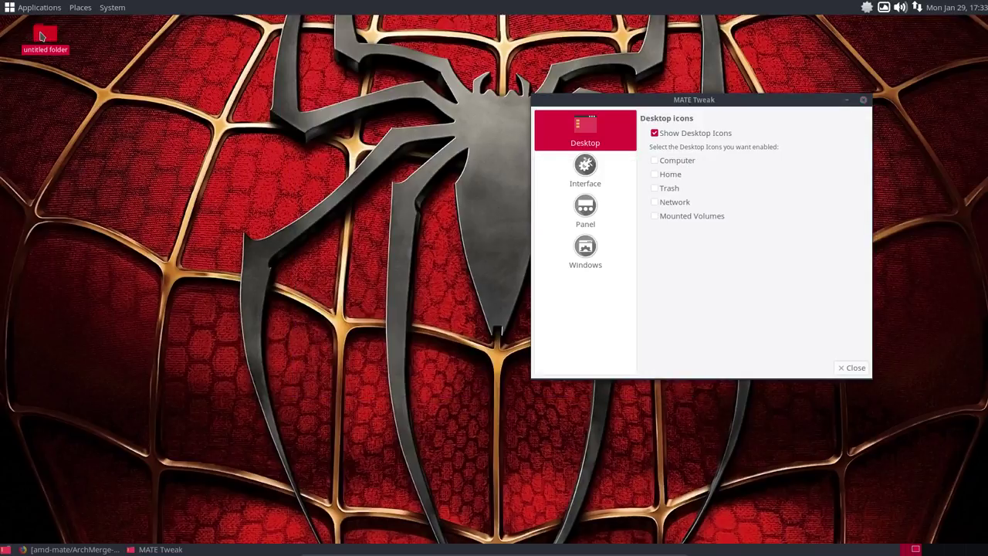
# - Delete the untitled folder from the desktop, and turn Show Desktop Icons off and back on
pyautogui.press('Delete')
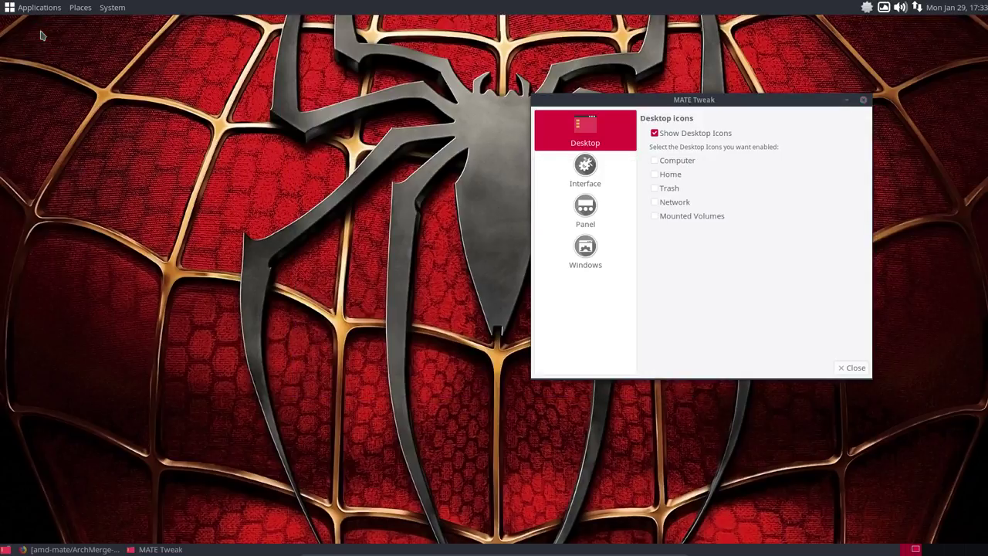
pyautogui.click(656, 136)
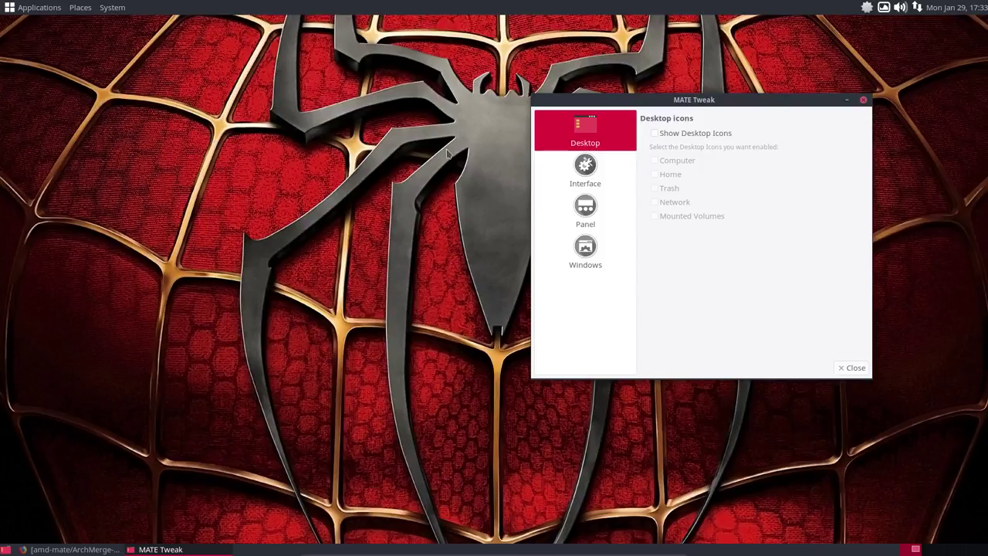
pyautogui.click(655, 135)
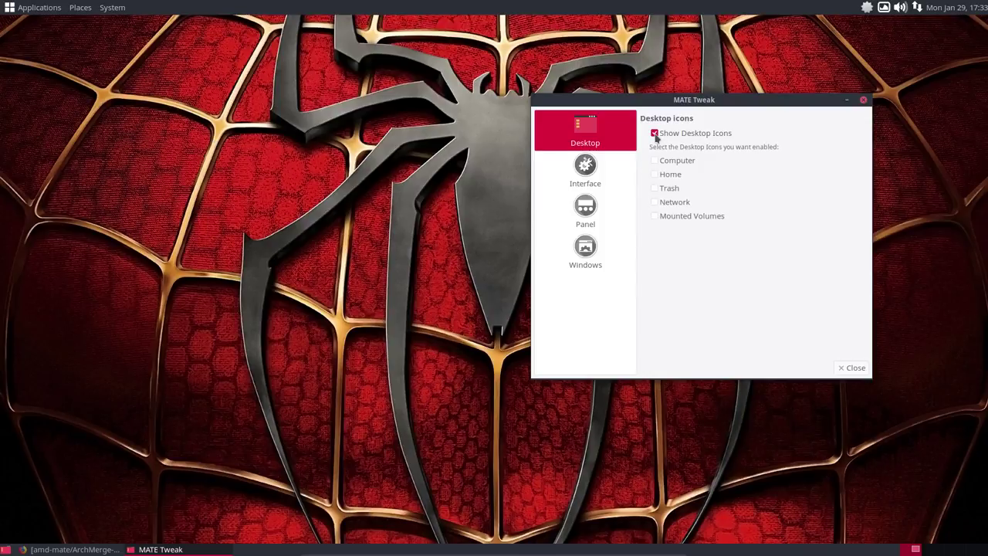
# - Create another desktop folder with the default name, delete it, and check the desktop's context menu
pyautogui.rightClick(272, 160)
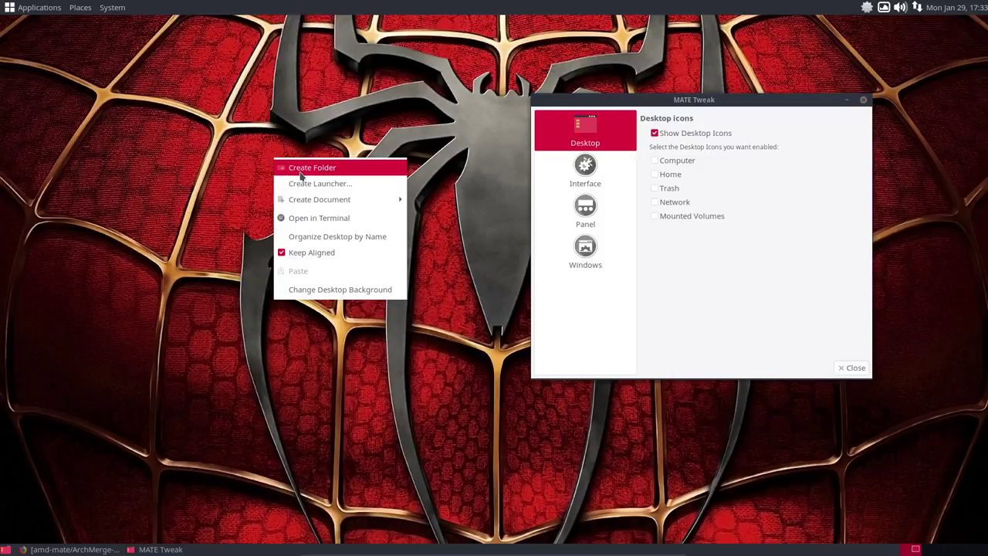
pyautogui.click(298, 170)
pyautogui.click(83, 107)
pyautogui.click(55, 40)
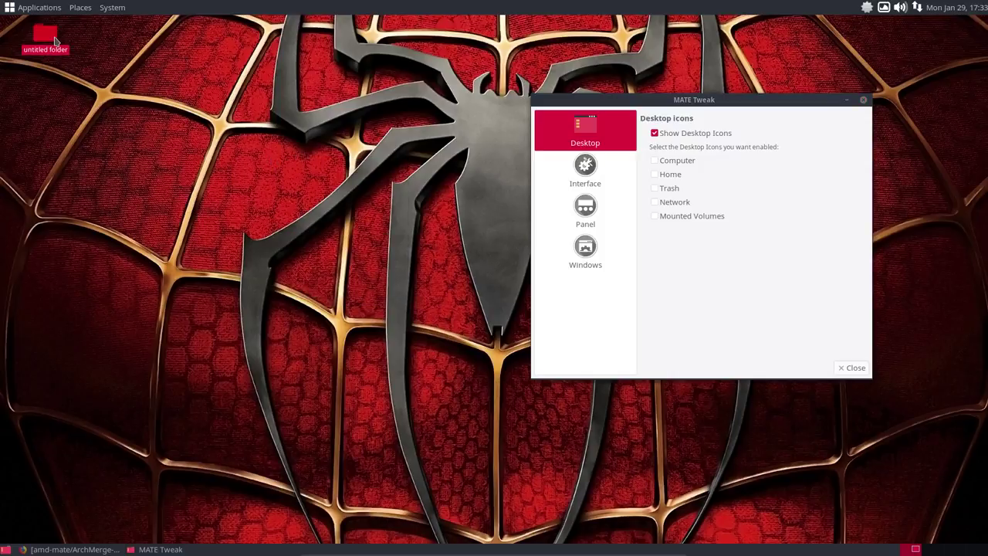
pyautogui.press('Delete')
pyautogui.rightClick(150, 113)
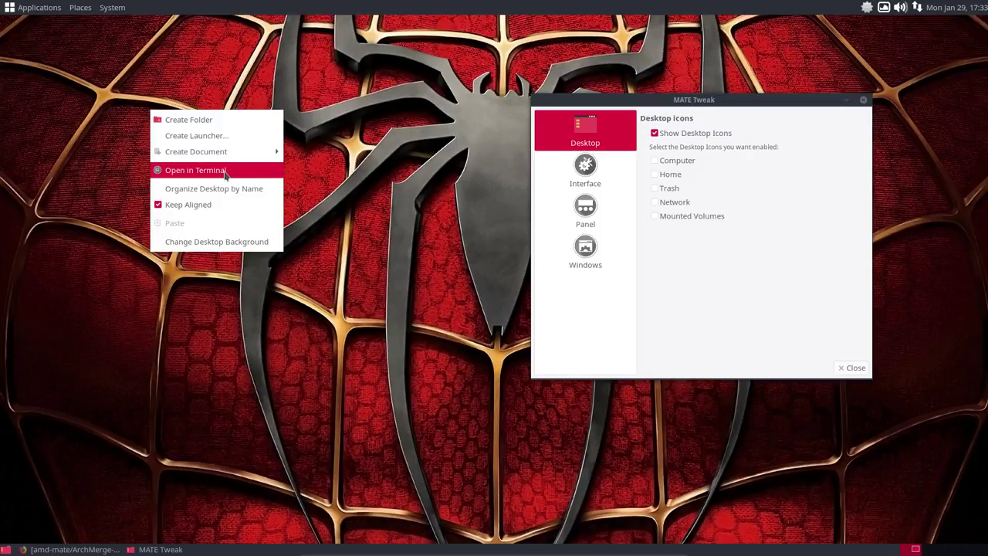
pyautogui.click(454, 171)
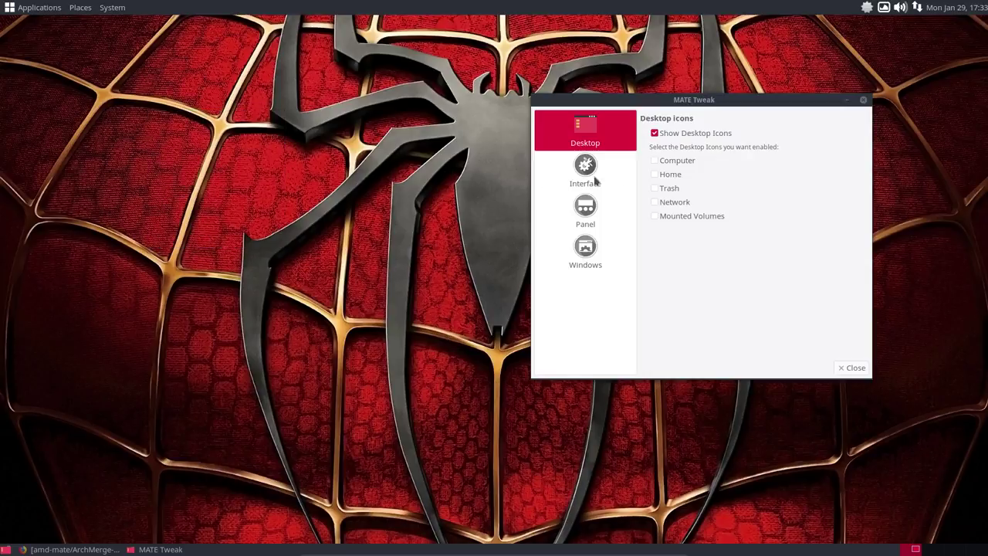
# - Enable the Computer, Home, Trash, Network and Mounted Volumes desktop icons
pyautogui.click(655, 160)
pyautogui.click(655, 174)
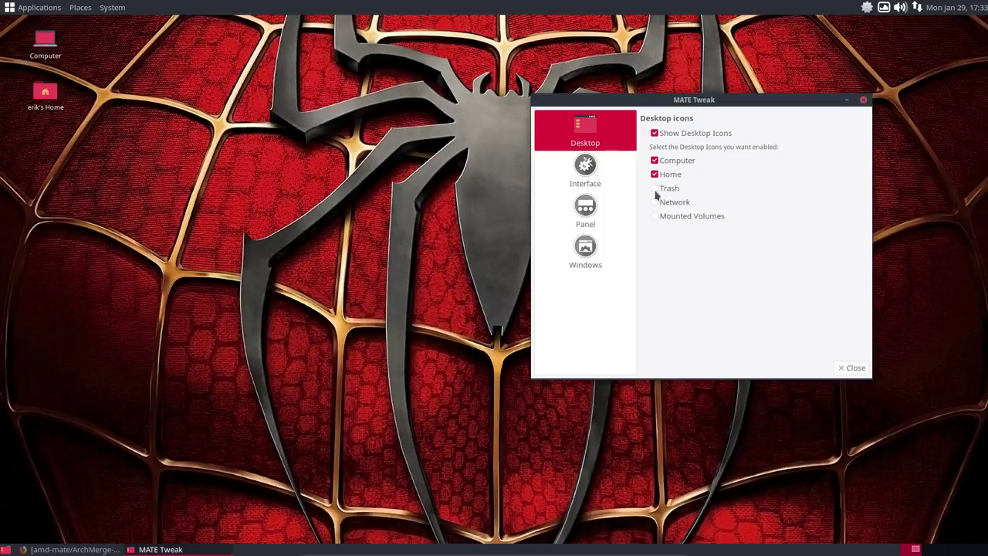
pyautogui.click(655, 189)
pyautogui.click(655, 203)
pyautogui.click(654, 216)
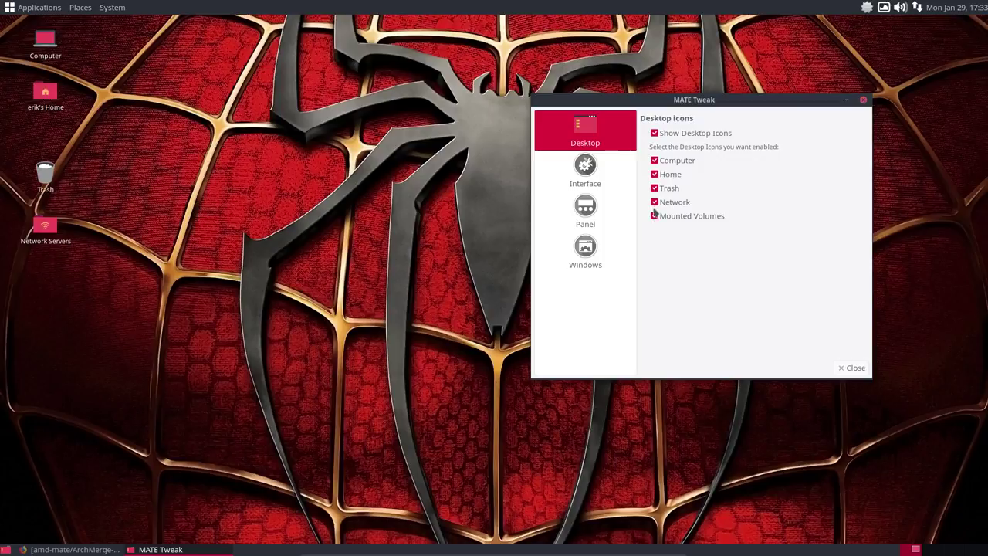
# - Disable the Network, Mounted Volumes, Trash, Home and Computer desktop icons again
pyautogui.click(654, 203)
pyautogui.click(655, 216)
pyautogui.click(655, 189)
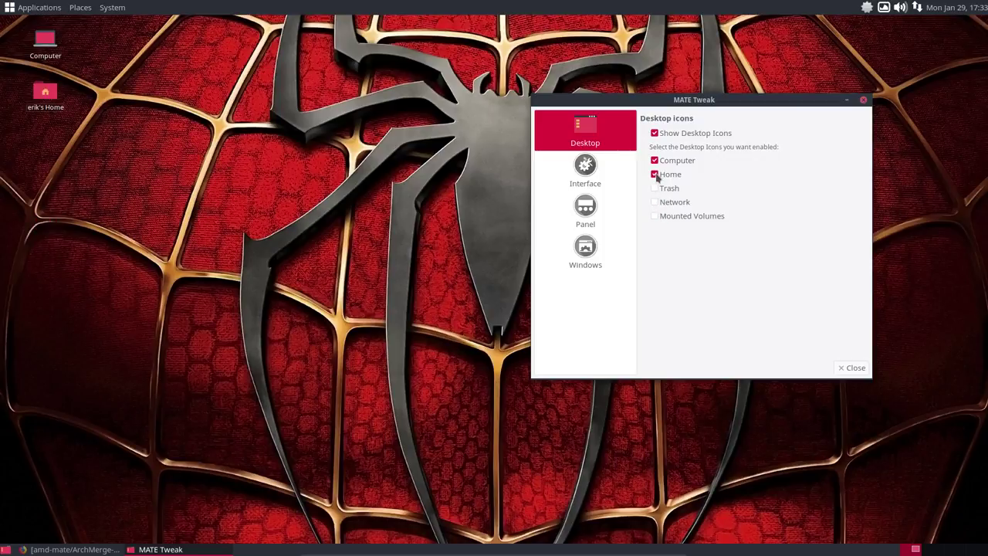
pyautogui.click(654, 175)
pyautogui.click(655, 160)
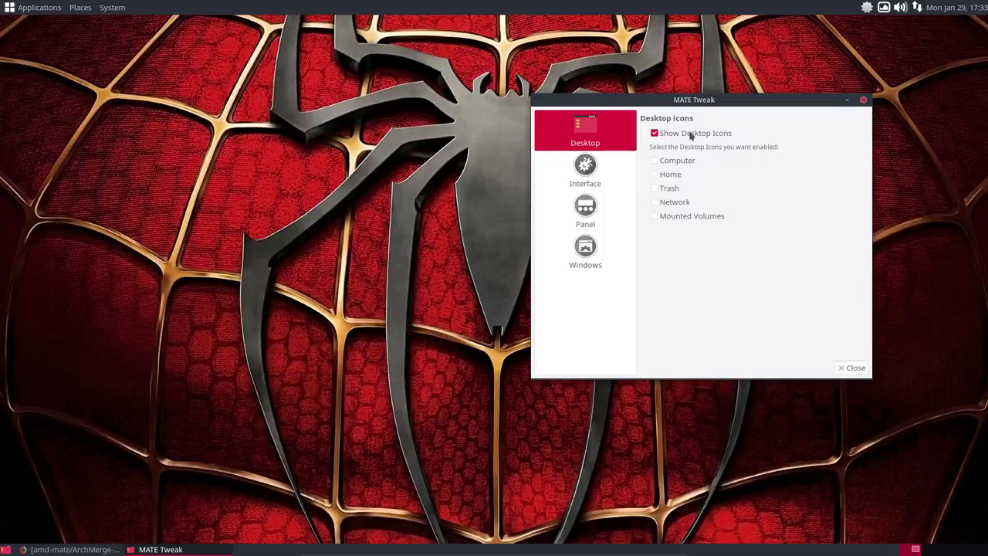
# - Show MATE Tweak's Interface settings and examine the icons in the Applications menu
pyautogui.click(593, 167)
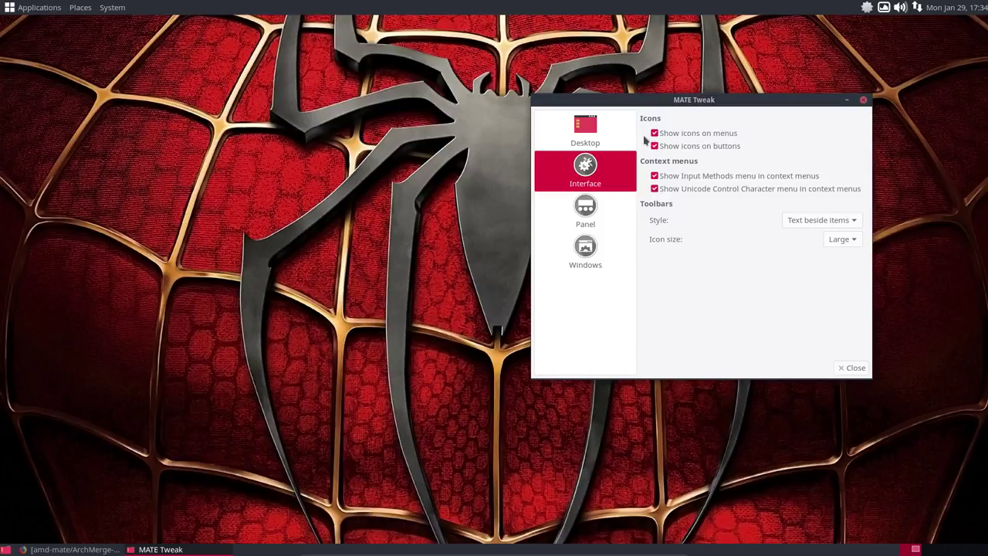
pyautogui.click(36, 8)
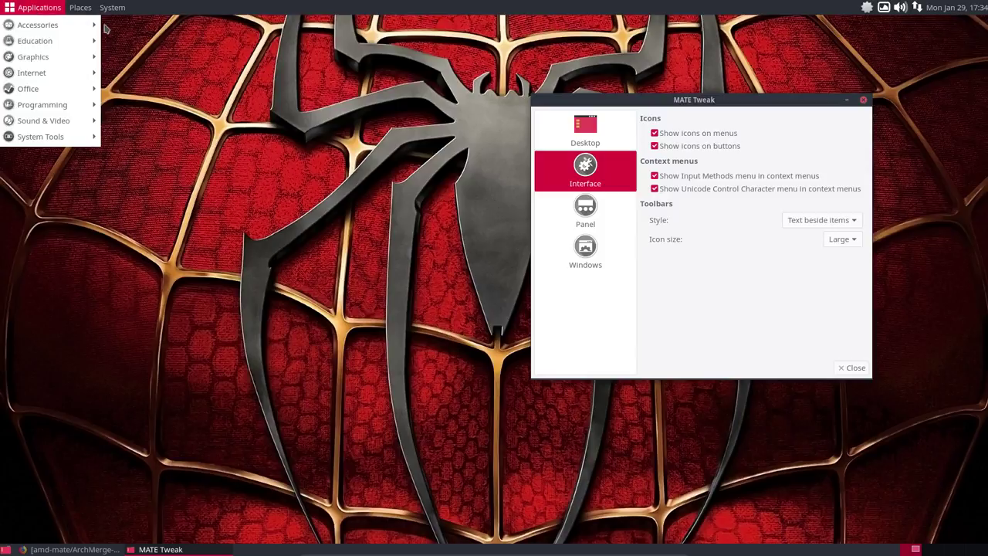
pyautogui.click(669, 144)
# - Turn off Show icons on menus, check the effect in the top panel's menus, and turn the option back on
pyautogui.click(655, 133)
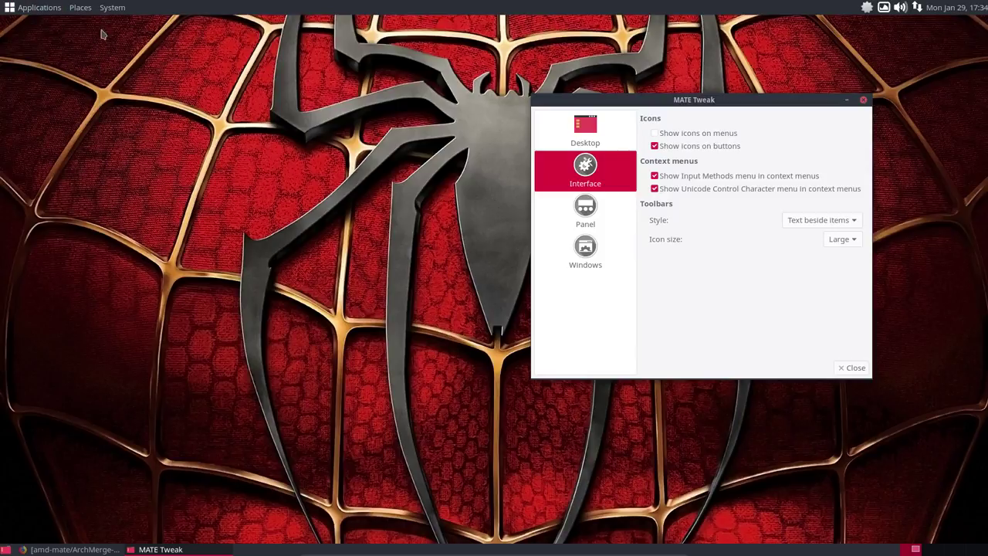
pyautogui.click(42, 8)
pyautogui.moveTo(107, 14)
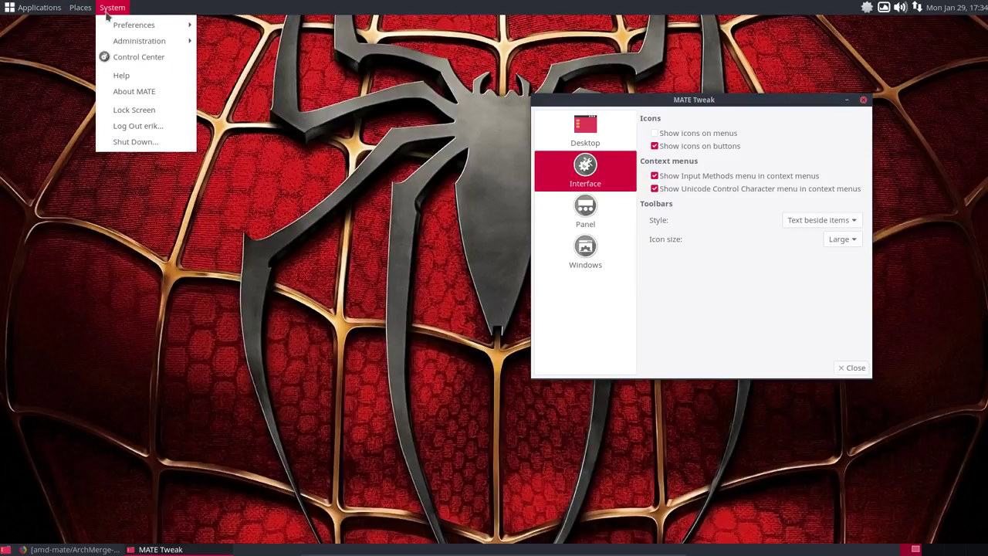
pyautogui.click(655, 138)
pyautogui.click(655, 133)
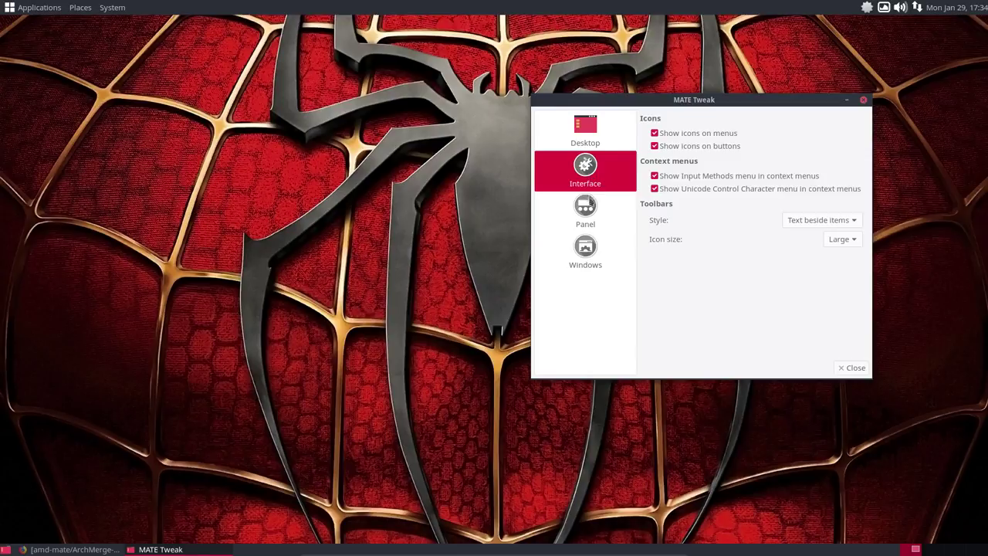
# - Review MATE Tweak's Panel and Windows settings and close MATE Tweak
pyautogui.click(592, 212)
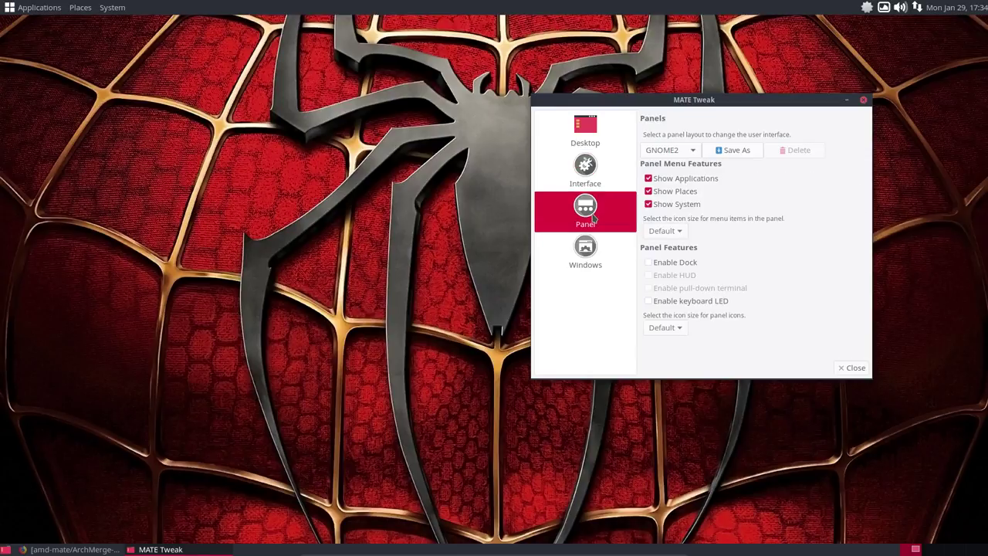
pyautogui.click(585, 256)
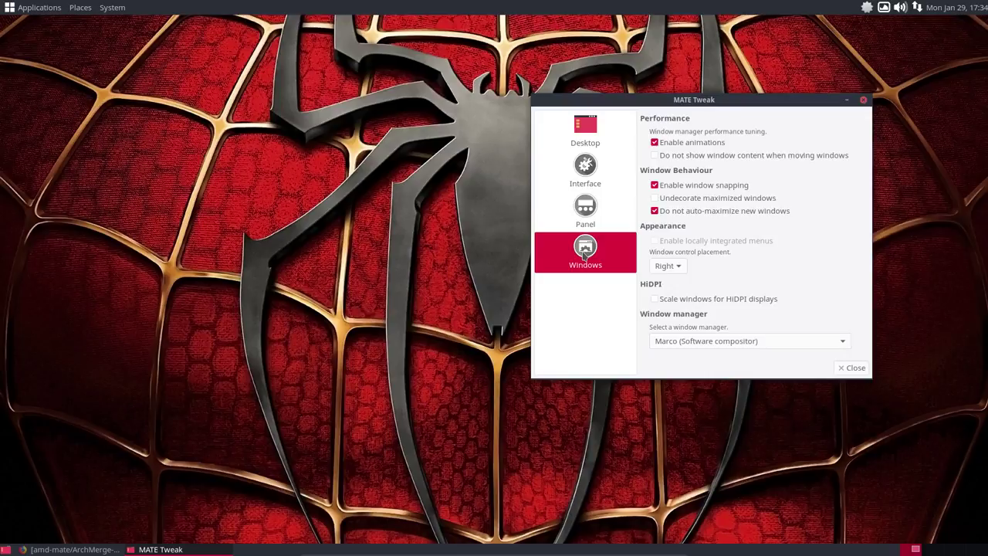
pyautogui.click(864, 100)
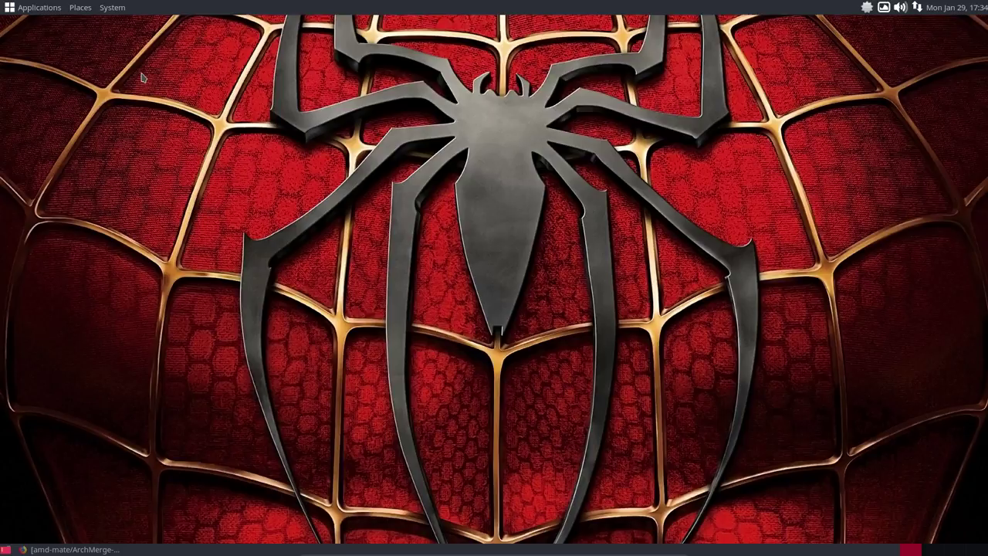